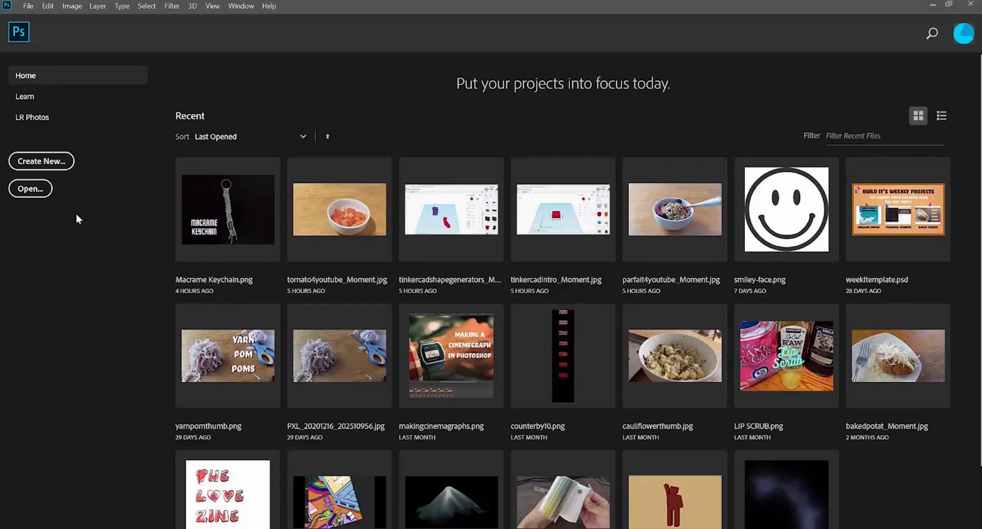
Open all five Unsplash photos from the photoshopcollage folder
{"action": "left_click", "coordinate": [23, 190]}
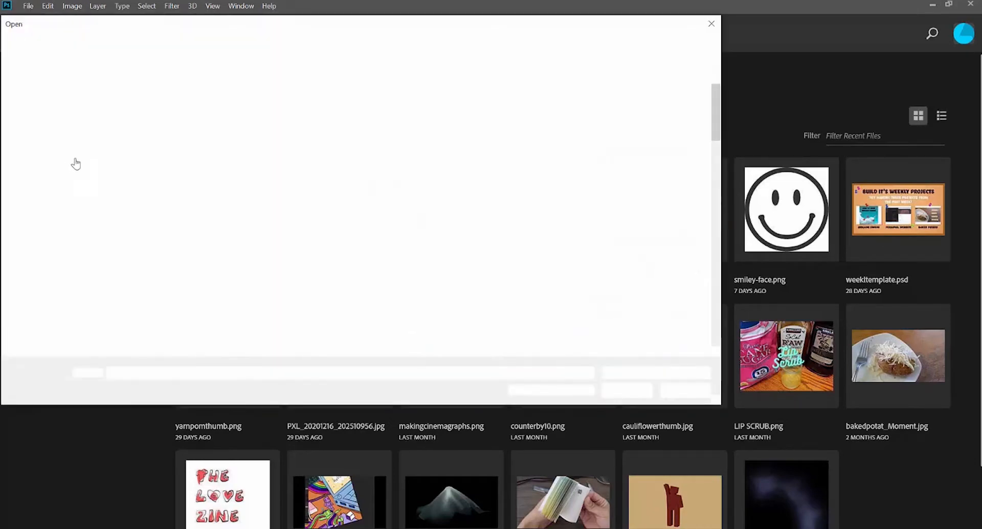
{"action": "left_click", "coordinate": [382, 125], "text": "shift"}
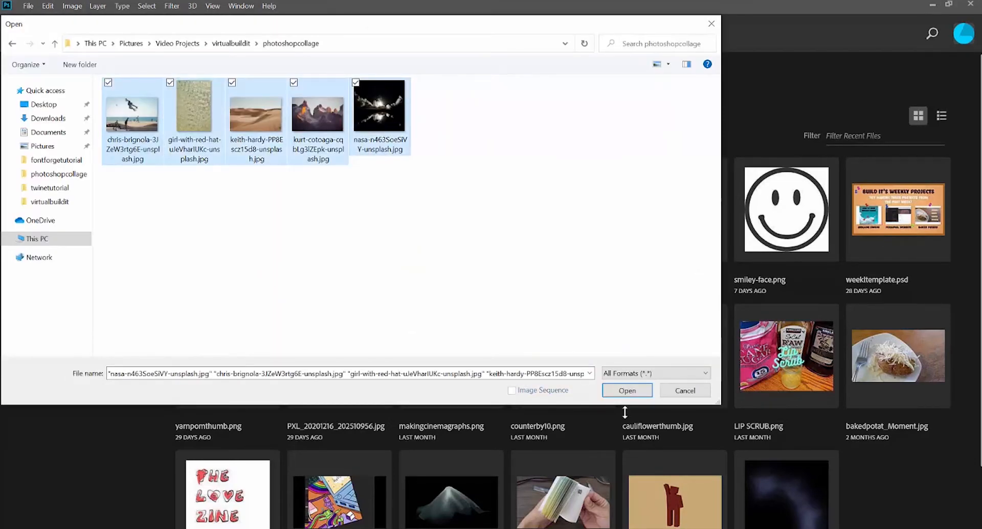
{"action": "left_click", "coordinate": [626, 390]}
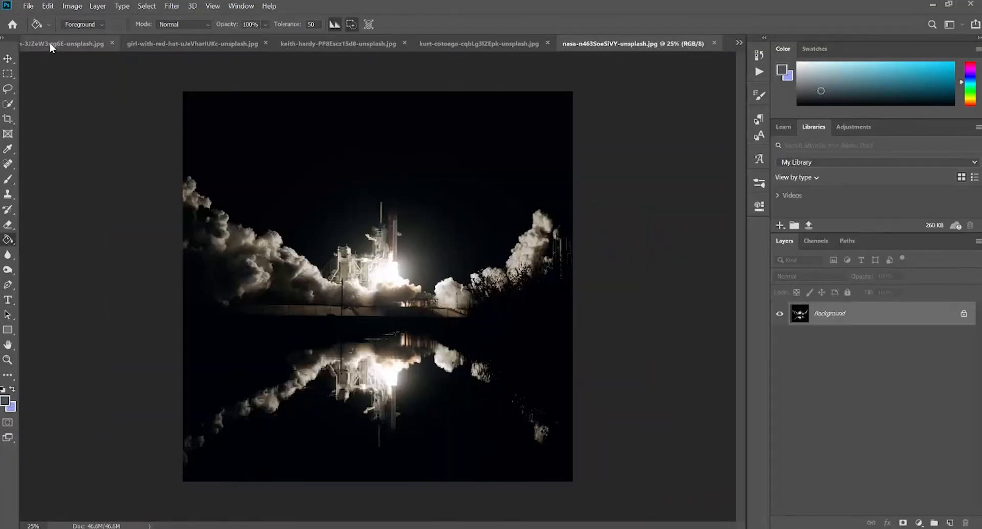
Float the skateboarder, green pattern and desert photos out of the docked tabs into their own windows, arranged around the workspace
{"action": "left_click", "coordinate": [50, 43]}
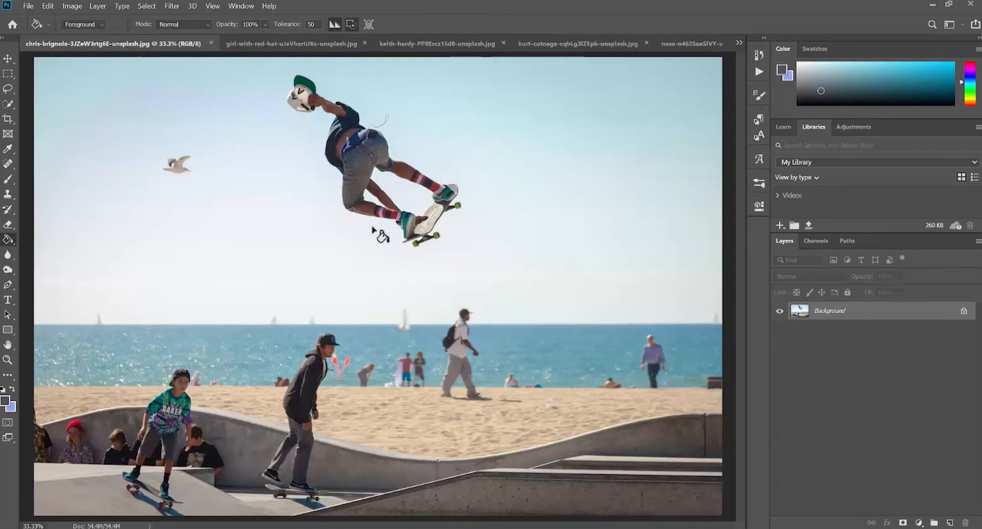
{"action": "left_click", "coordinate": [214, 7]}
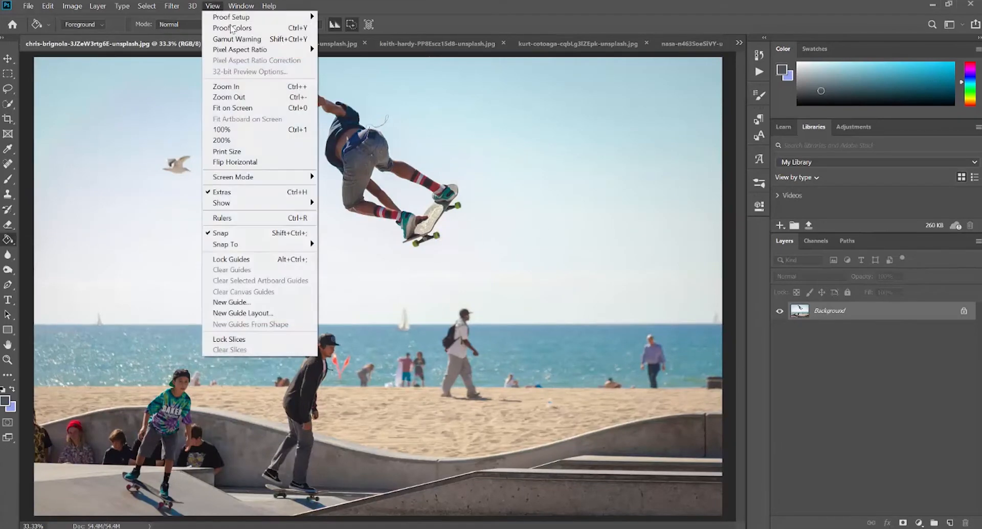
{"action": "left_click", "coordinate": [250, 97]}
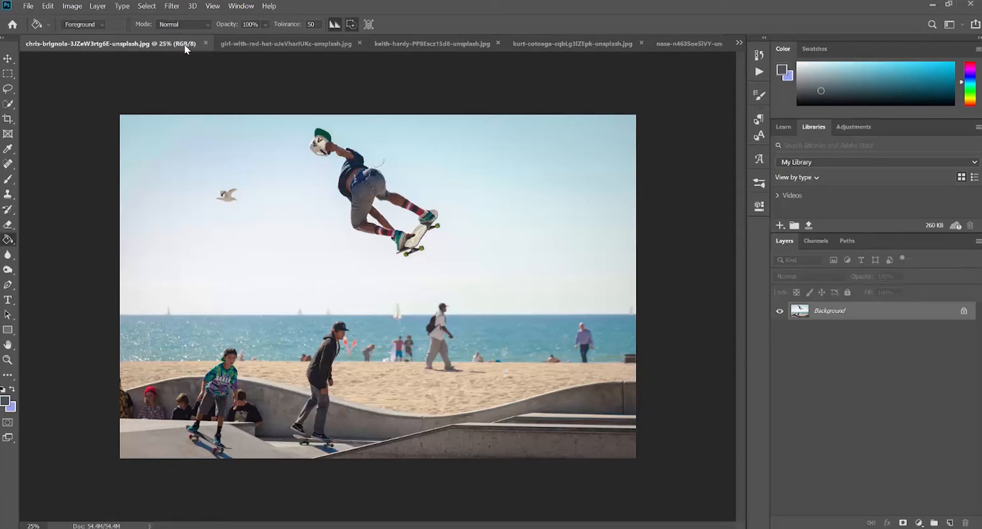
{"action": "left_click_drag", "start_coordinate": [186, 44], "coordinate": [200, 89]}
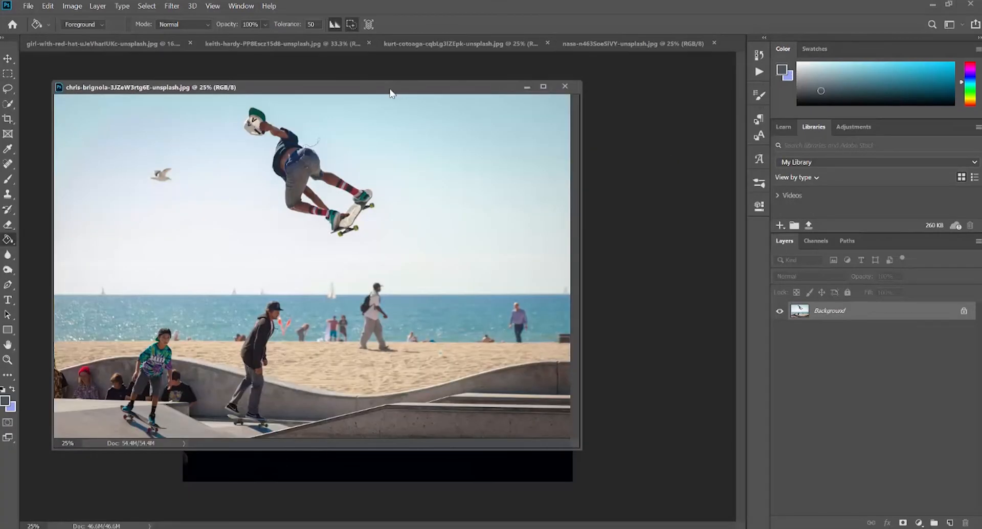
{"action": "left_click_drag", "start_coordinate": [391, 94], "coordinate": [350, 83]}
{"action": "left_click_drag", "start_coordinate": [160, 45], "coordinate": [703, 63]}
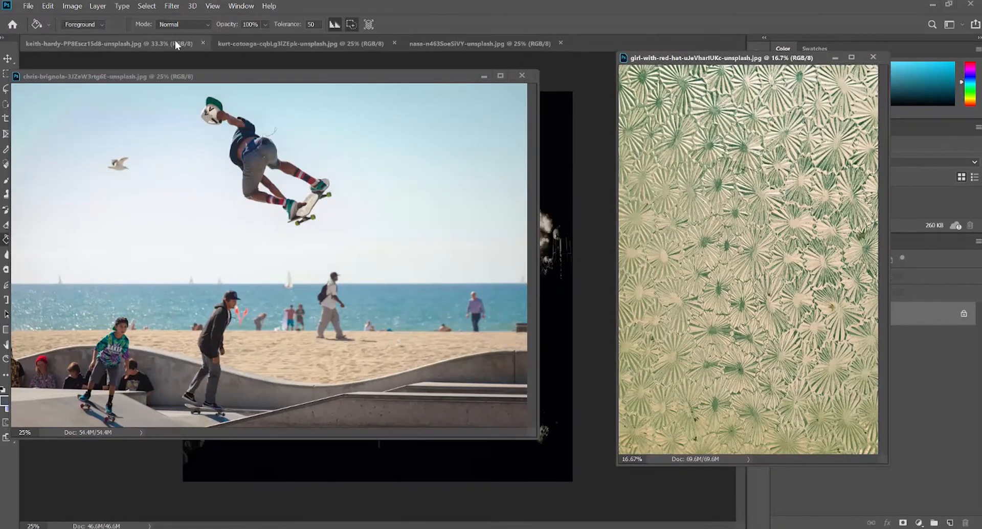
{"action": "left_click_drag", "start_coordinate": [176, 45], "coordinate": [469, 116]}
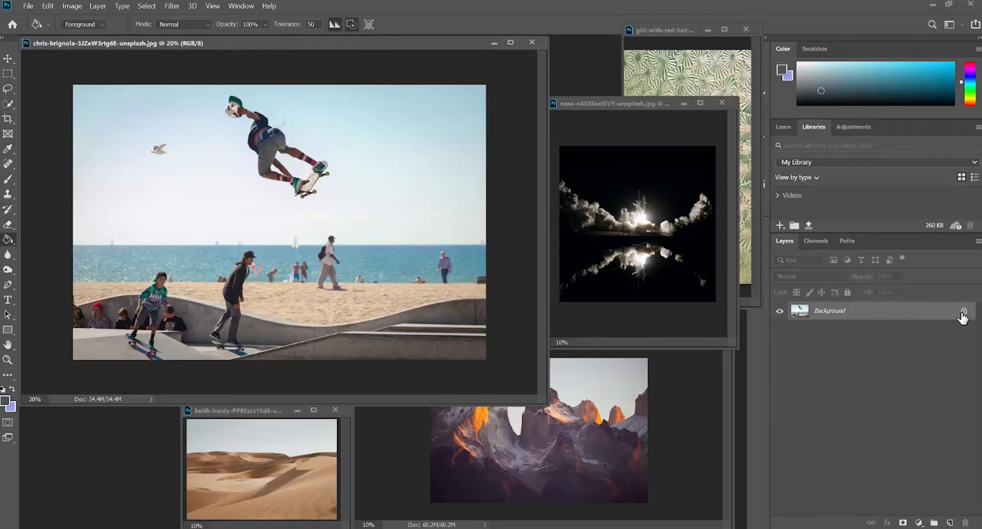
Unlock the skateboarder photo's Background layer and run Select Subject on it
{"action": "left_click", "coordinate": [964, 312]}
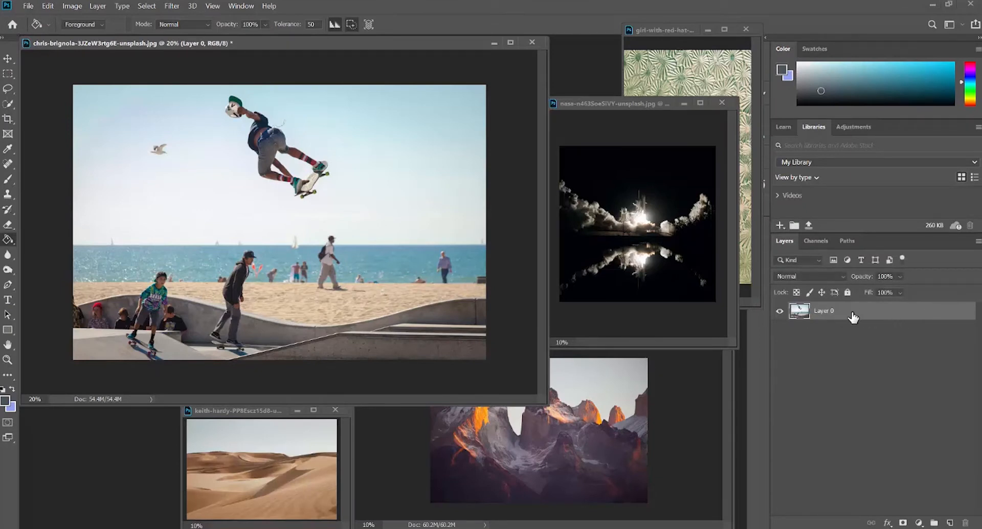
{"action": "left_click", "coordinate": [147, 6]}
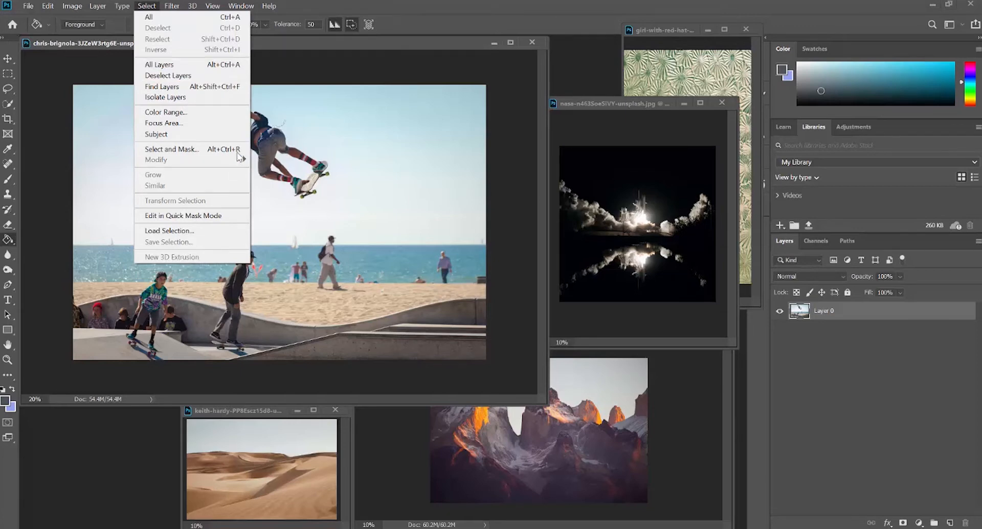
{"action": "left_click", "coordinate": [202, 134]}
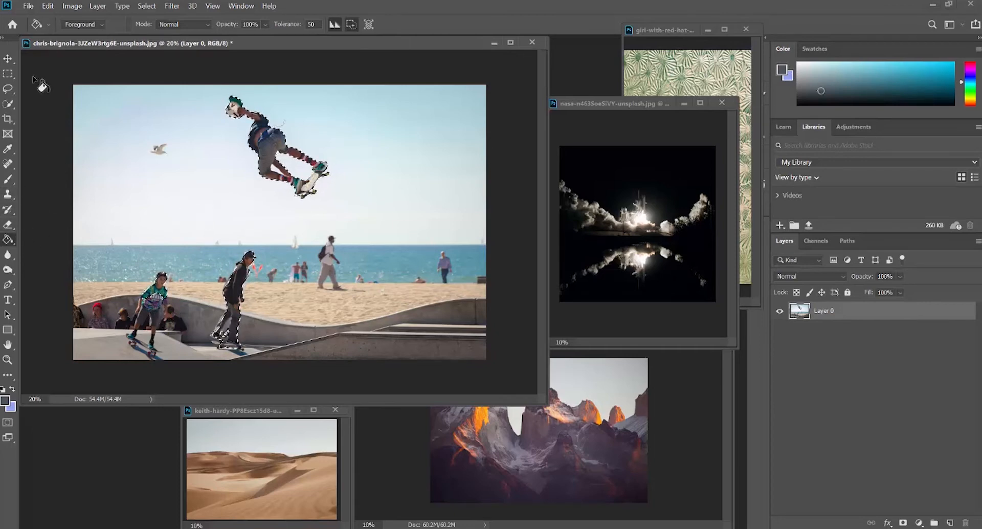
Add the boy in the tie-dye shirt, including his arms, legs and skateboard, to the selection with the Quick Selection tool
{"action": "left_click", "coordinate": [8, 105]}
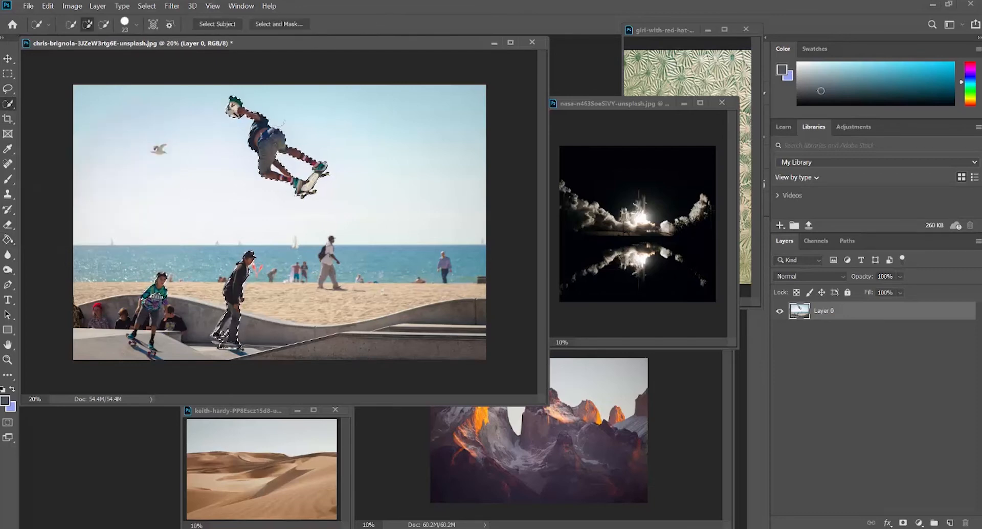
{"action": "key", "text": "ctrl+plus"}
{"action": "key", "text": "ctrl+plus"}
{"action": "key", "text": "ctrl+plus"}
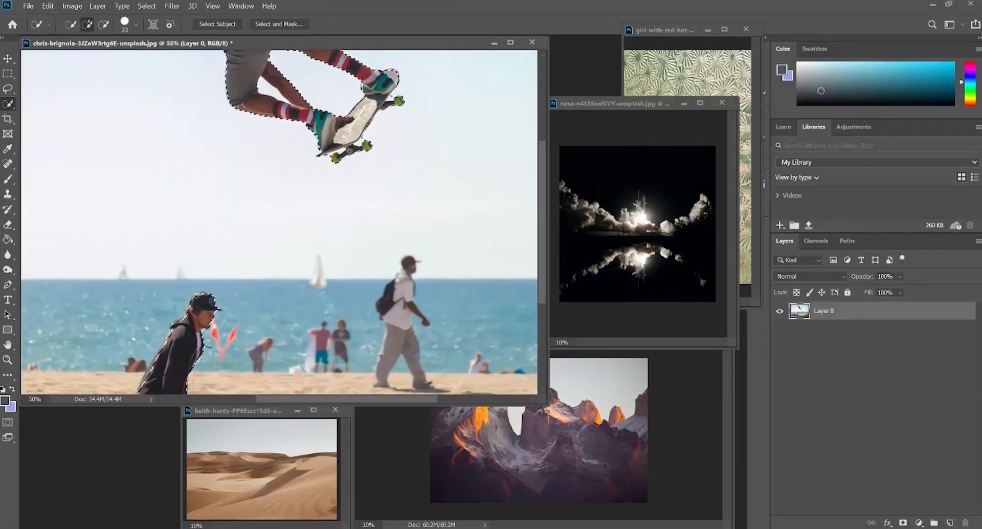
{"action": "scroll", "coordinate": [172, 281], "scroll_direction": "down", "scroll_amount": 1}
{"action": "scroll", "coordinate": [172, 281], "scroll_direction": "down", "scroll_amount": 3}
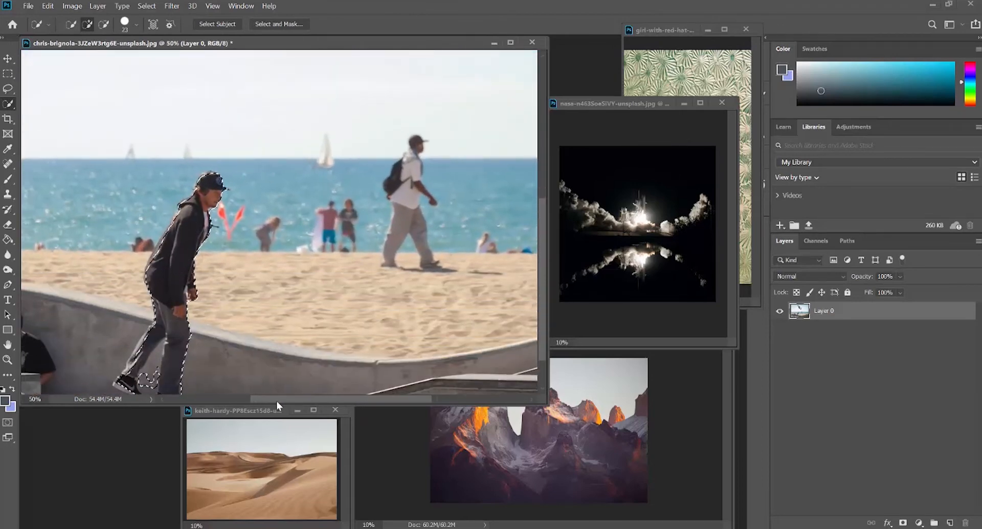
{"action": "left_click_drag", "start_coordinate": [276, 400], "coordinate": [237, 398]}
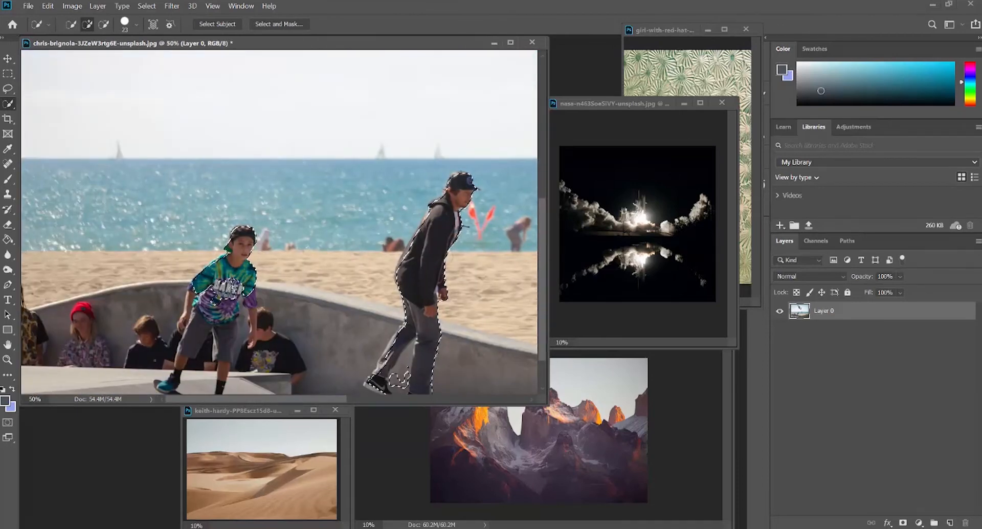
{"action": "mouse_move", "coordinate": [221, 281]}
{"action": "left_mouse_down"}
{"action": "mouse_move", "coordinate": [218, 299]}
{"action": "mouse_move", "coordinate": [243, 291]}
{"action": "mouse_move", "coordinate": [251, 303]}
{"action": "mouse_move", "coordinate": [253, 341]}
{"action": "left_mouse_up"}
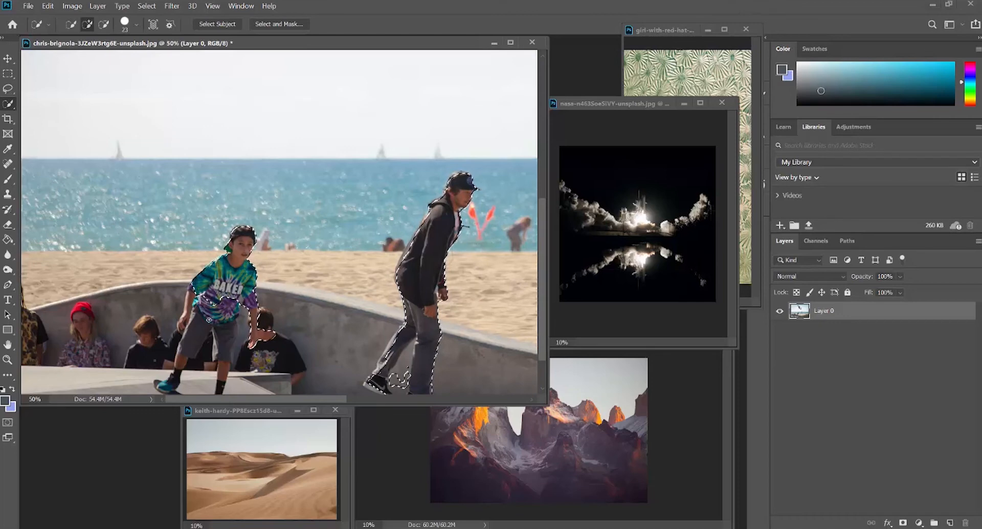
{"action": "left_click_drag", "start_coordinate": [209, 319], "coordinate": [221, 349]}
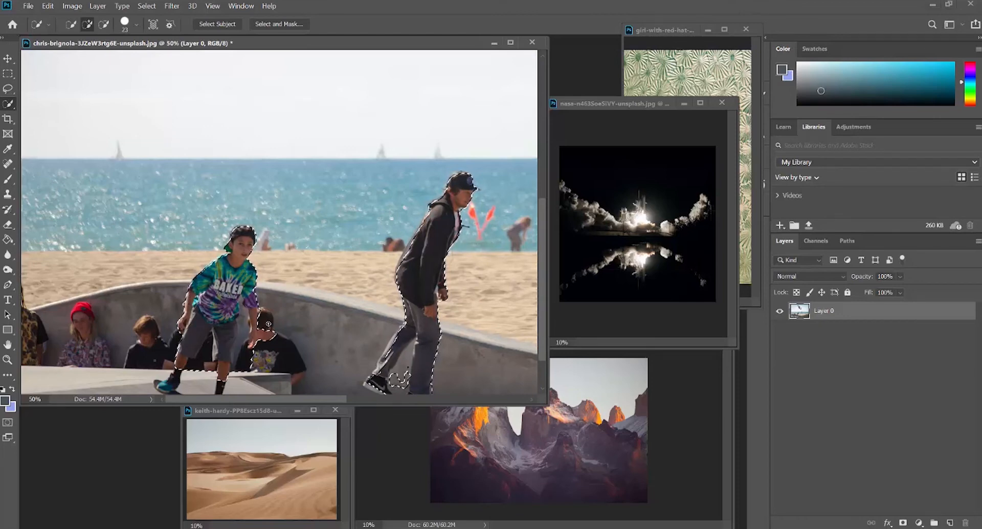
{"action": "scroll", "coordinate": [233, 338], "scroll_direction": "down", "scroll_amount": 3}
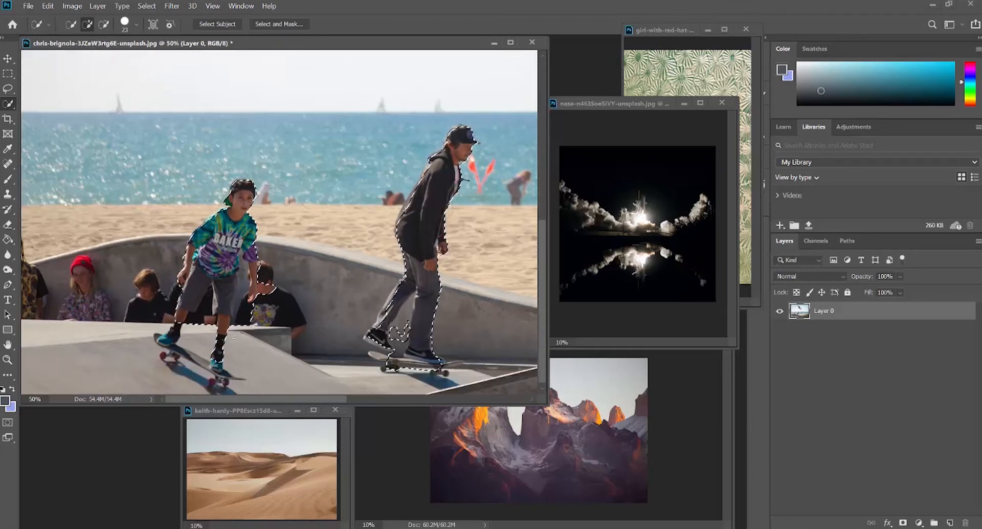
{"action": "mouse_move", "coordinate": [233, 337]}
{"action": "left_mouse_down"}
{"action": "mouse_move", "coordinate": [220, 373]}
{"action": "mouse_move", "coordinate": [168, 342]}
{"action": "left_mouse_up"}
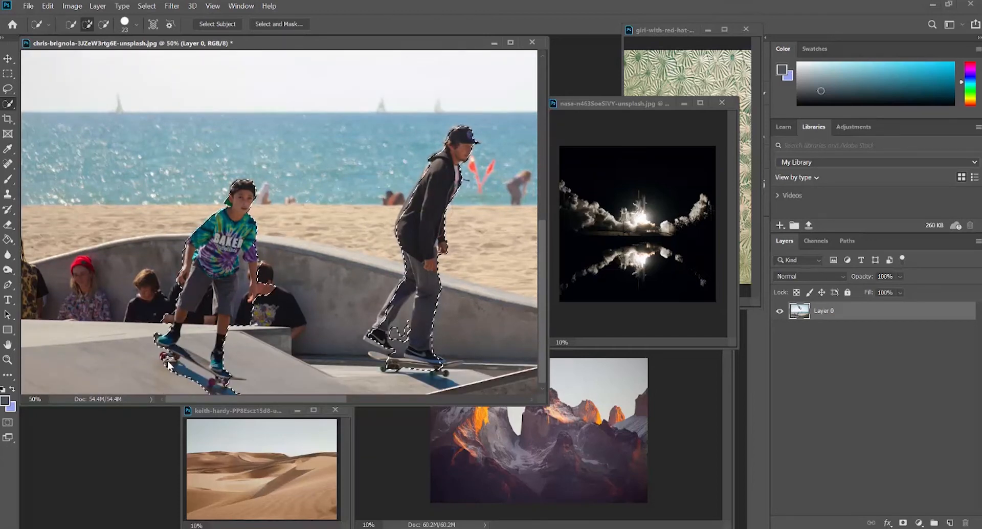
Subtract the excess background beside the boy's arm from the selection with the Quick Selection tool
{"action": "scroll", "coordinate": [246, 292], "scroll_direction": "down", "scroll_amount": 1}
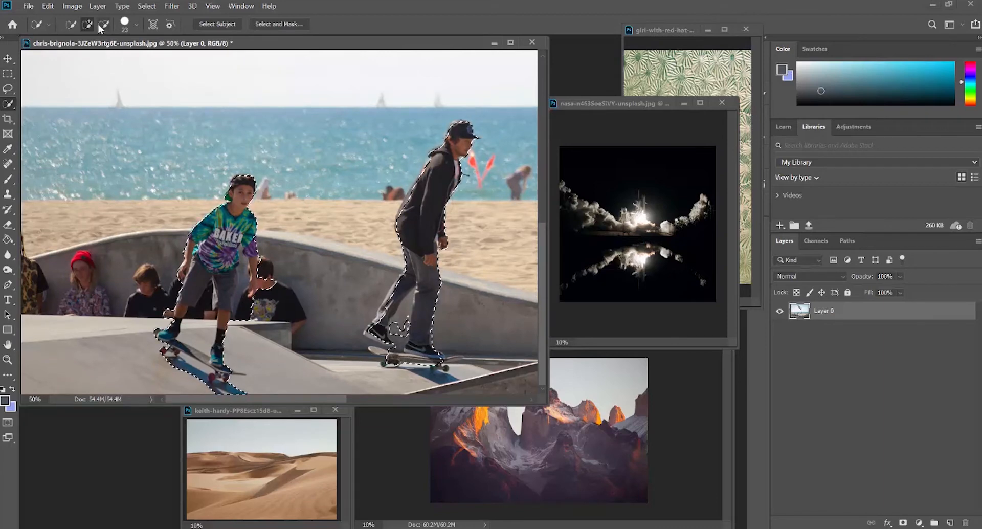
{"action": "key", "text": "alt"}
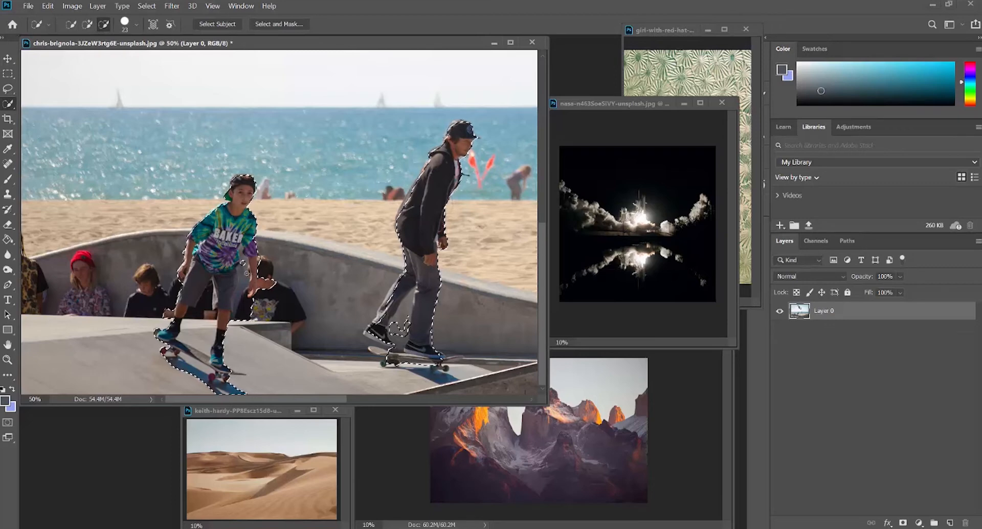
{"action": "left_click_drag", "start_coordinate": [246, 250], "coordinate": [245, 273]}
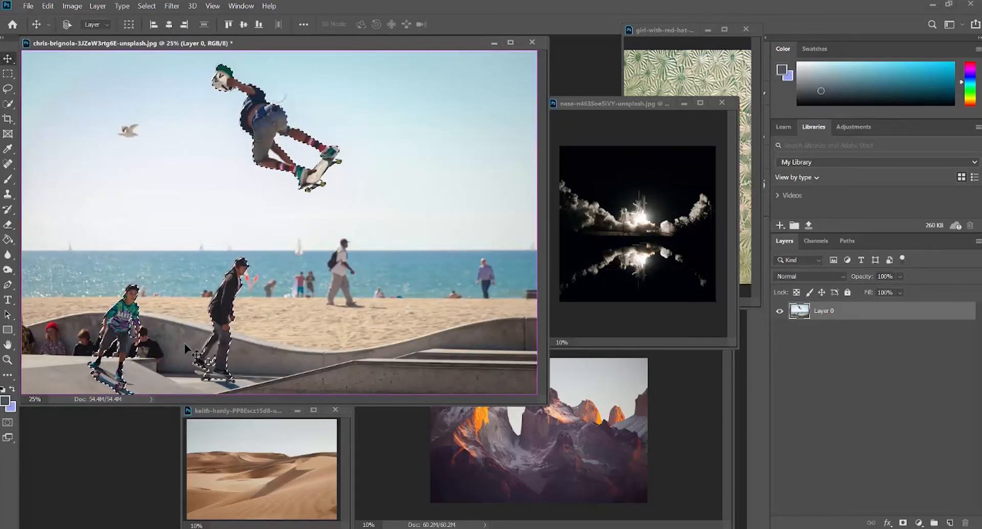
Copy the selected skateboarders to a new layer and hide the original photo layer
{"action": "key", "text": "ctrl+j"}
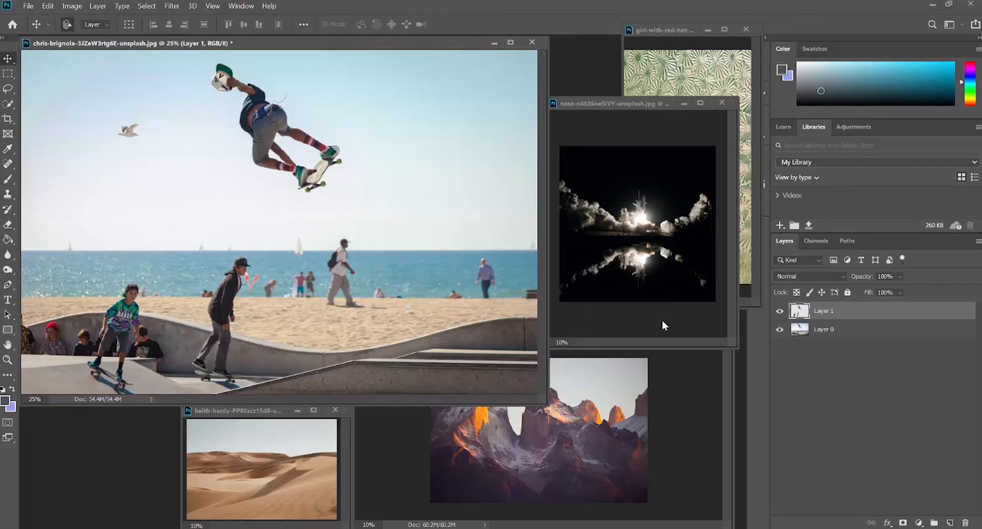
{"action": "left_click", "coordinate": [781, 311]}
{"action": "left_click", "coordinate": [779, 330]}
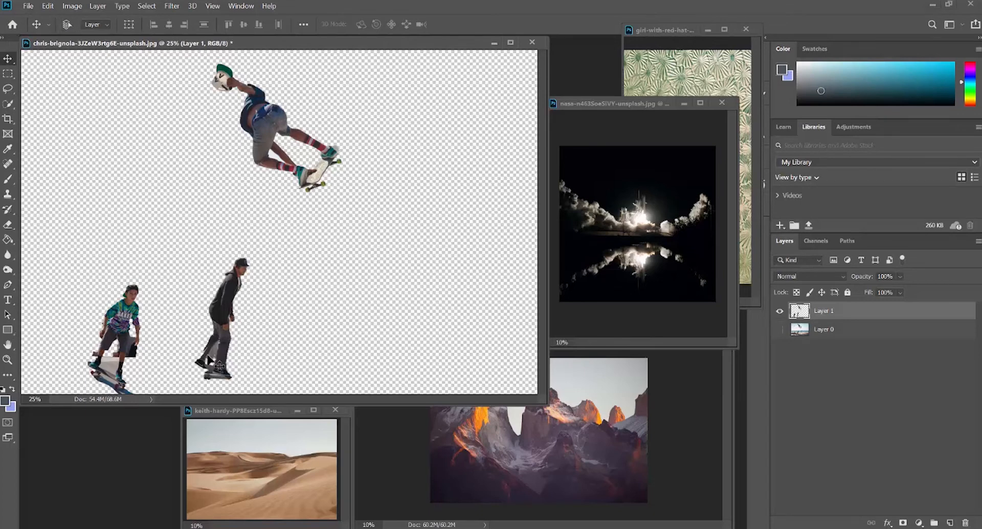
Select the leftover grey background between the hooded skateboarder's legs, keeping his shoe out of the selection, and delete it
{"action": "scroll", "coordinate": [210, 358], "scroll_direction": "up", "scroll_amount": 3}
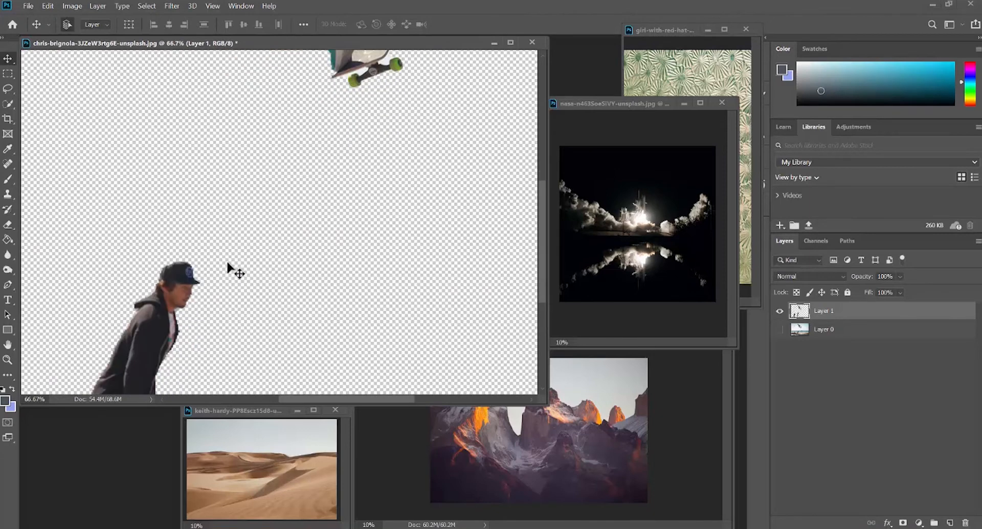
{"action": "scroll", "coordinate": [228, 263], "scroll_direction": "down", "scroll_amount": 5}
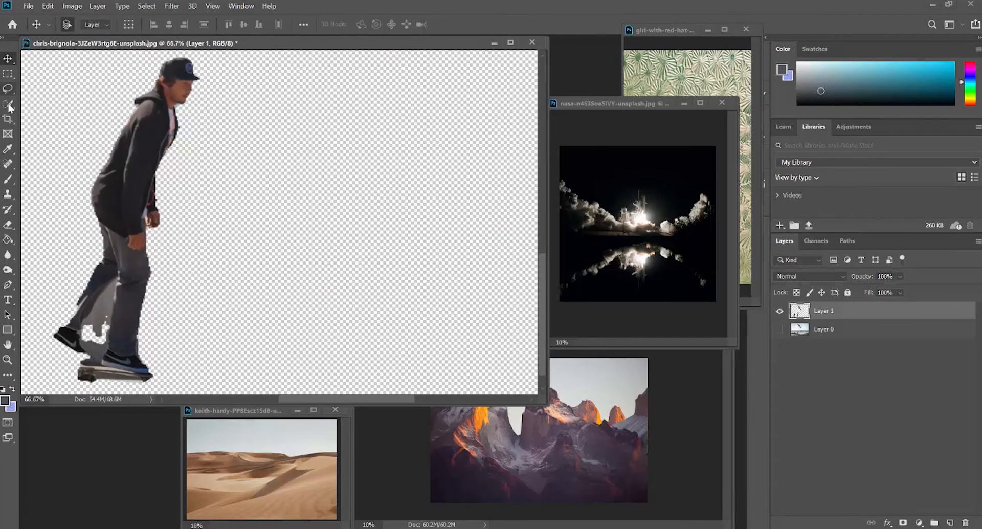
{"action": "left_click", "coordinate": [8, 104]}
{"action": "left_click_drag", "start_coordinate": [92, 316], "coordinate": [97, 352]}
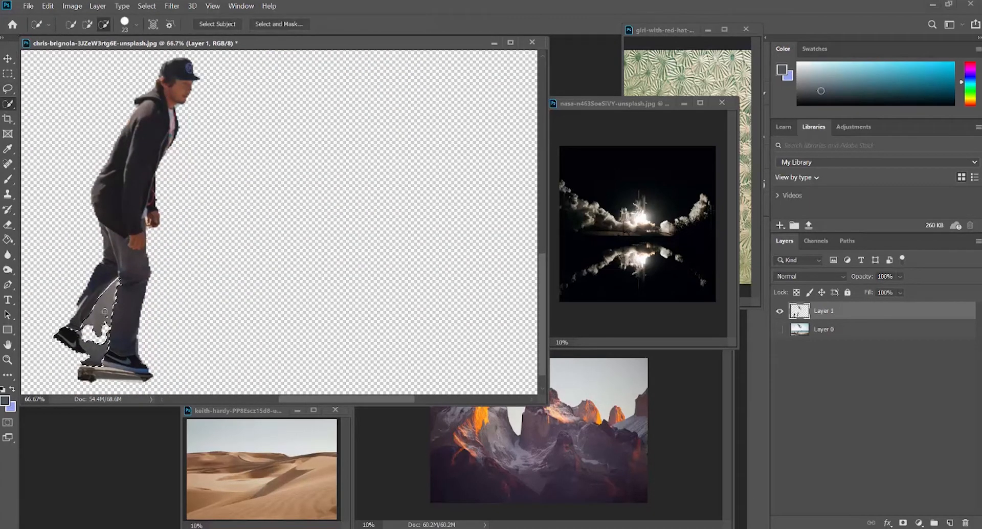
{"action": "left_click", "coordinate": [86, 24]}
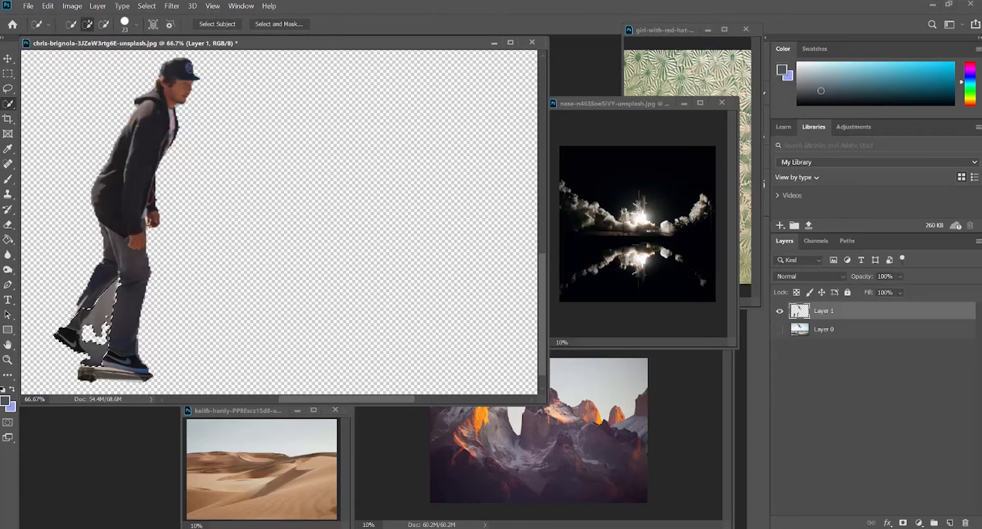
{"action": "left_click", "coordinate": [104, 24]}
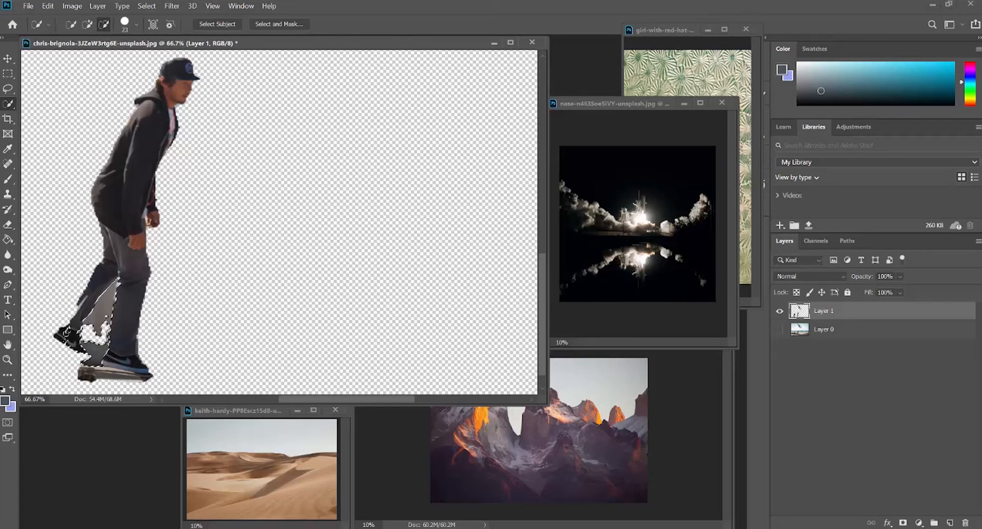
{"action": "left_click_drag", "start_coordinate": [73, 345], "coordinate": [66, 335]}
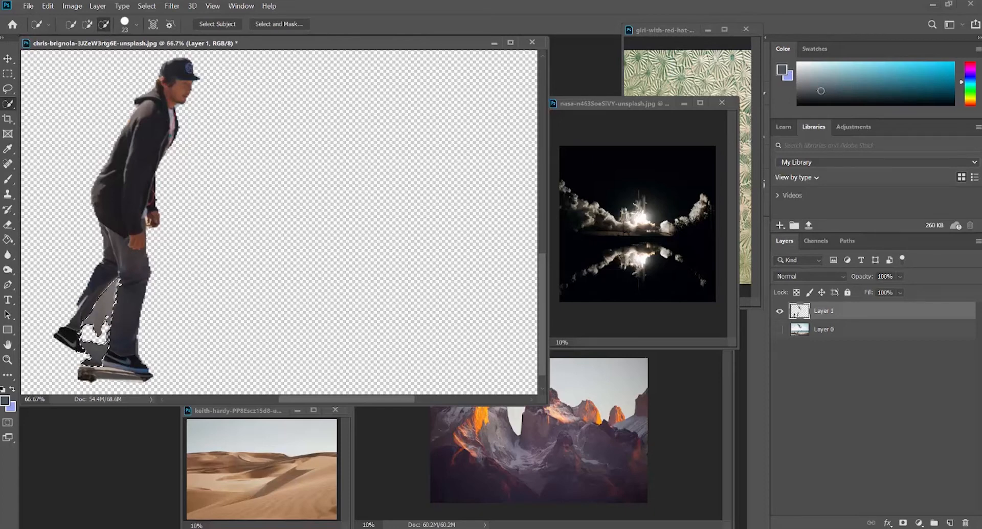
{"action": "key", "text": "Delete"}
Erase leftover background between the hooded skateboarder's legs using the Eraser at size 25 and 100% opacity
{"action": "left_click", "coordinate": [8, 225]}
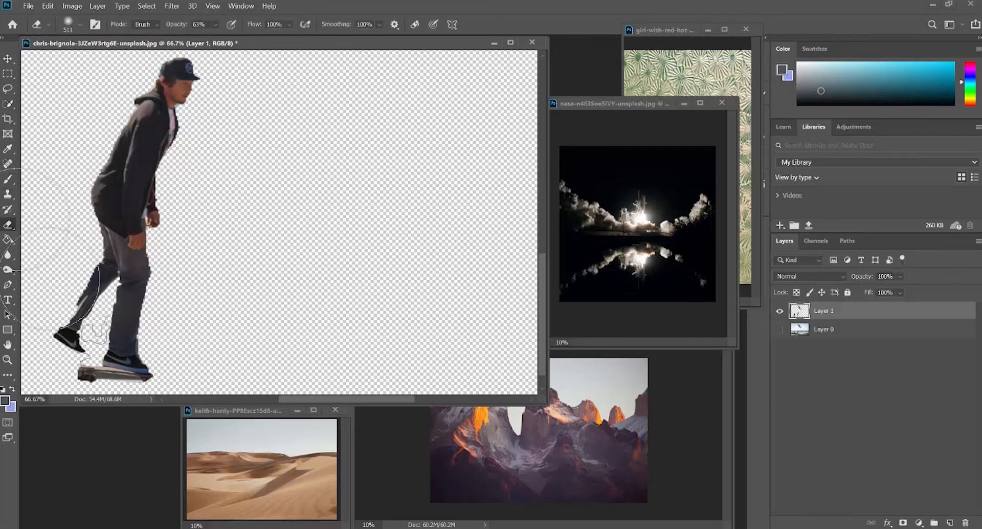
{"action": "left_click", "coordinate": [80, 25]}
{"action": "left_click", "coordinate": [72, 61]}
{"action": "left_click", "coordinate": [94, 335]}
{"action": "left_click", "coordinate": [215, 24]}
{"action": "left_click_drag", "start_coordinate": [237, 38], "coordinate": [257, 38]}
{"action": "left_click", "coordinate": [99, 332]}
{"action": "key", "text": "ctrl+plus"}
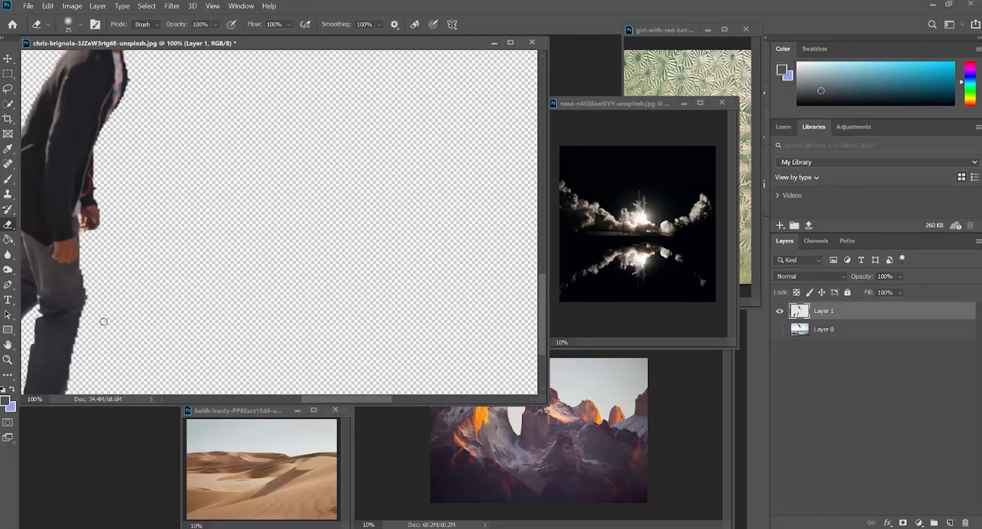
{"action": "left_click_drag", "start_coordinate": [336, 403], "coordinate": [281, 403]}
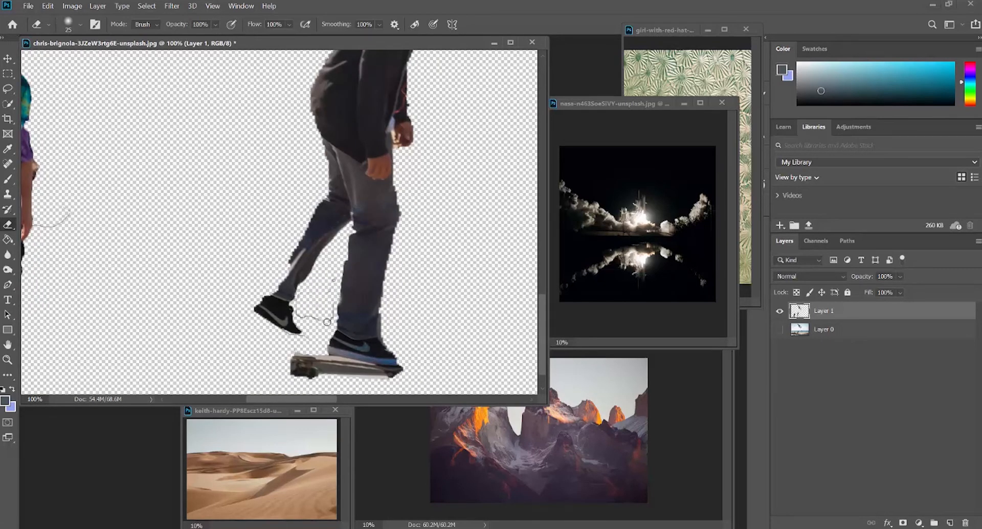
{"action": "left_click", "coordinate": [81, 24]}
{"action": "left_click", "coordinate": [213, 6]}
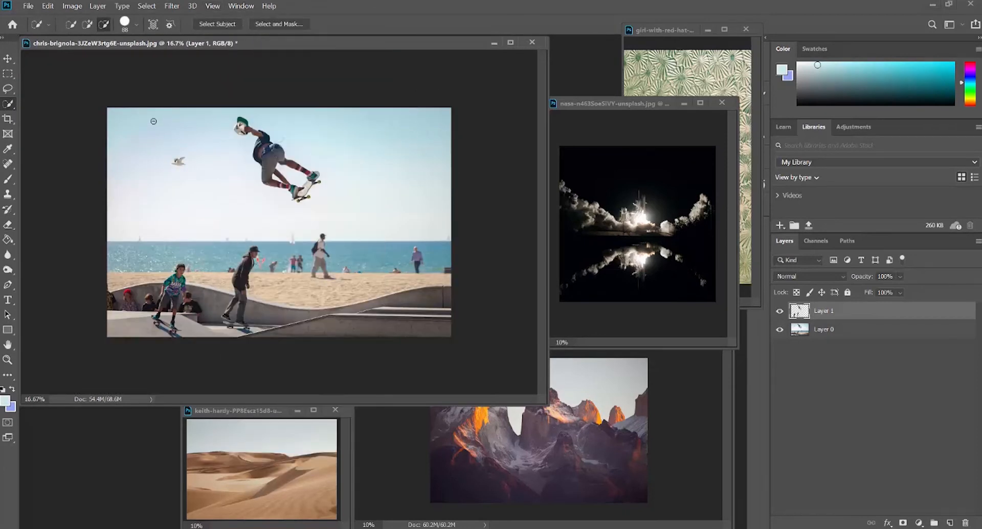
{"action": "left_click", "coordinate": [160, 7]}
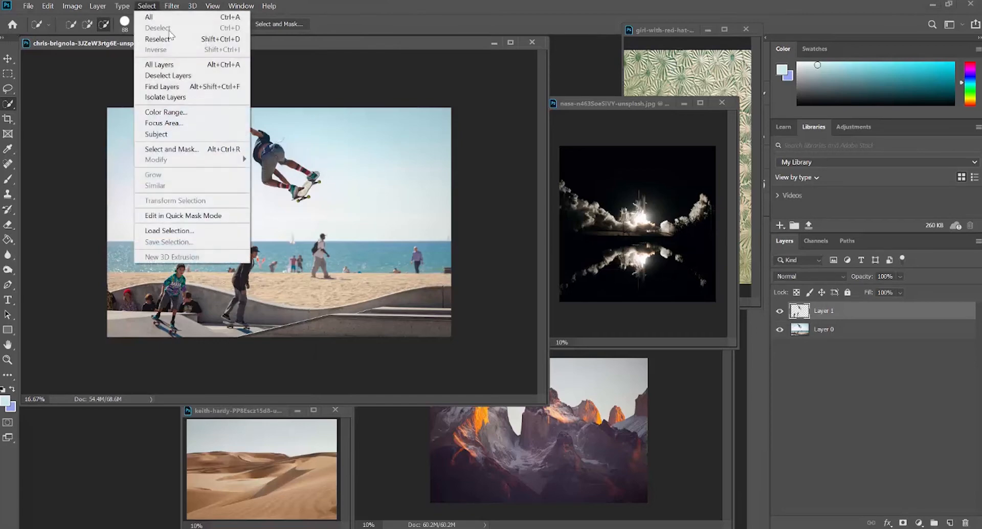
{"action": "left_click", "coordinate": [156, 112]}
{"action": "left_click", "coordinate": [411, 120]}
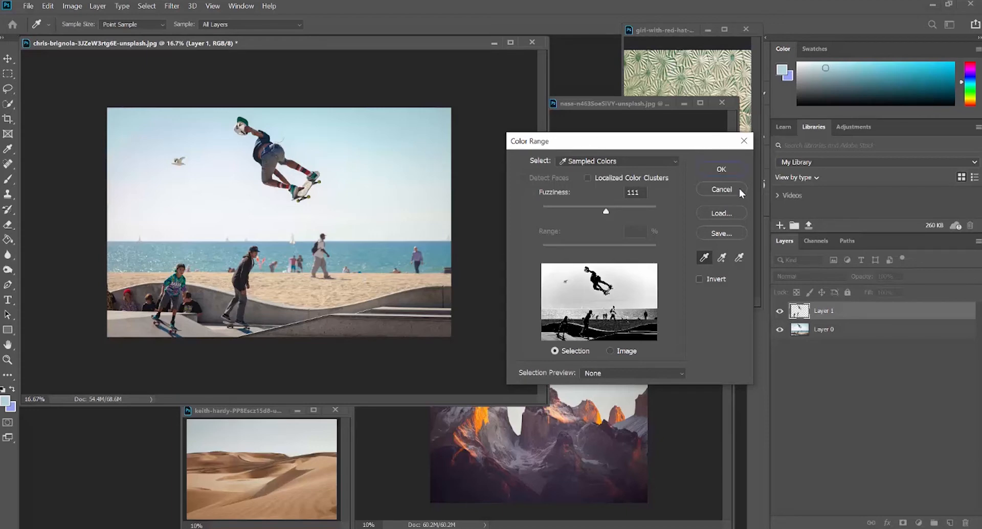
{"action": "left_click", "coordinate": [723, 189]}
Marquee the photo area above the horizon and narrow it to the sky with Color Range at fuzziness 162
{"action": "left_click", "coordinate": [9, 75]}
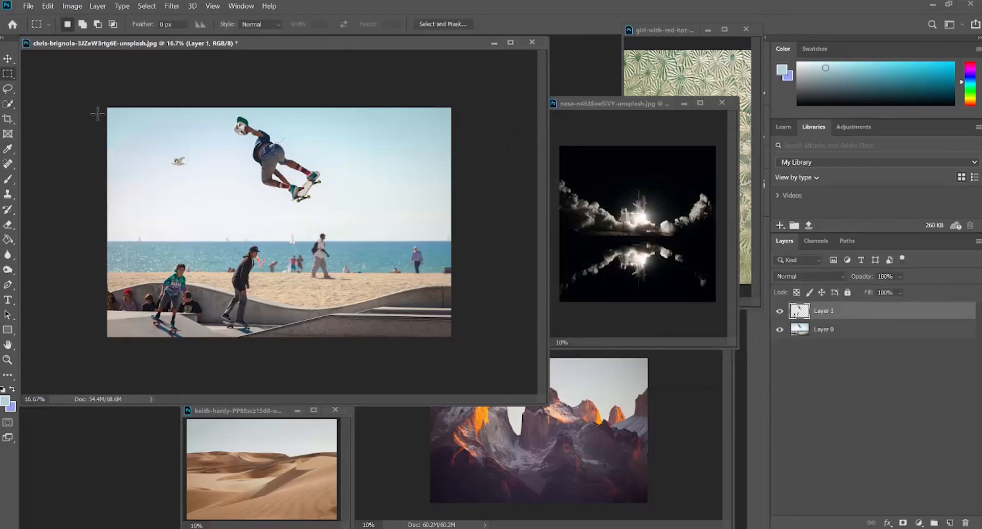
{"action": "left_click_drag", "start_coordinate": [79, 95], "coordinate": [459, 236]}
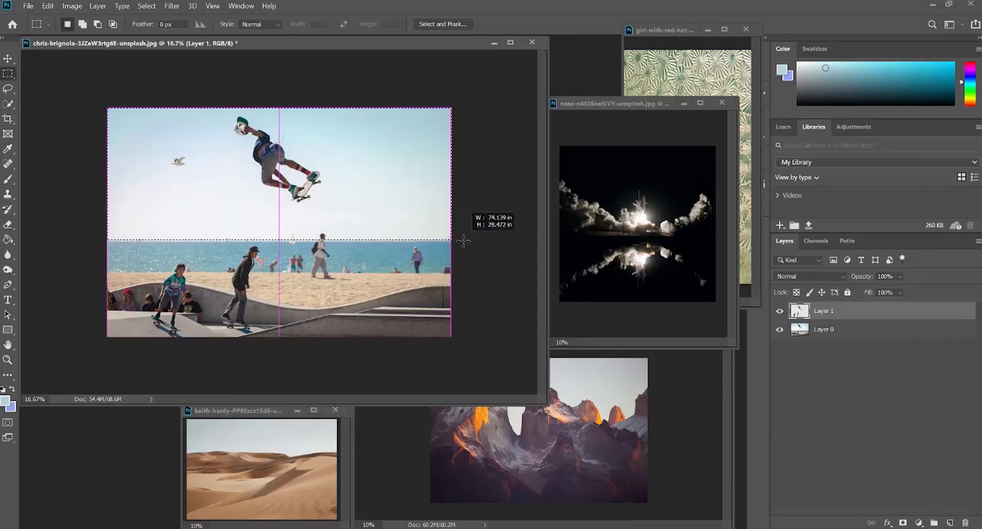
{"action": "left_click_drag", "start_coordinate": [464, 241], "coordinate": [464, 241]}
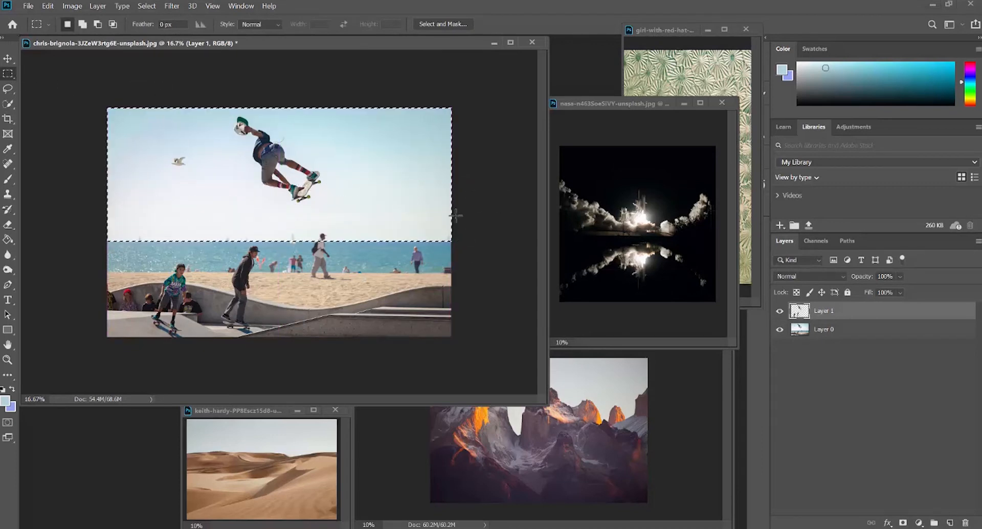
{"action": "left_click", "coordinate": [147, 6]}
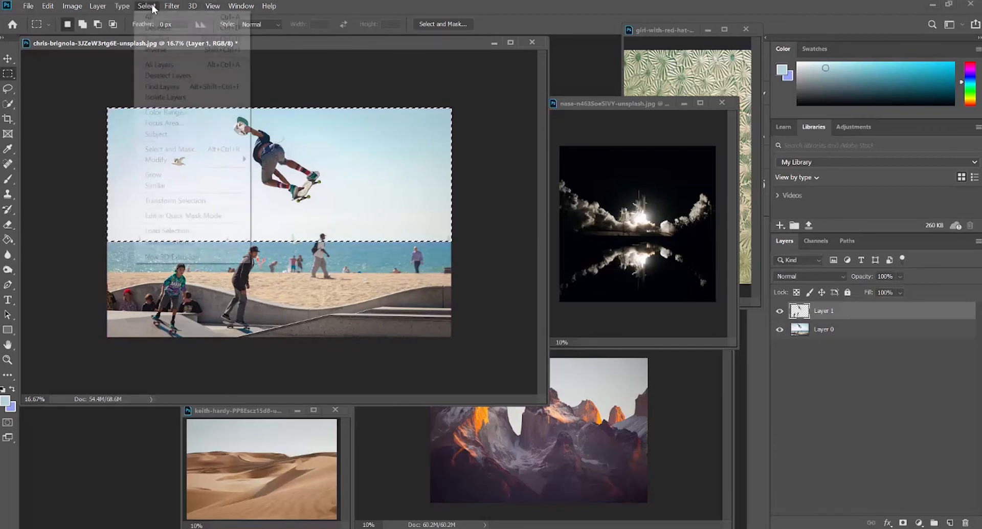
{"action": "left_click", "coordinate": [219, 112]}
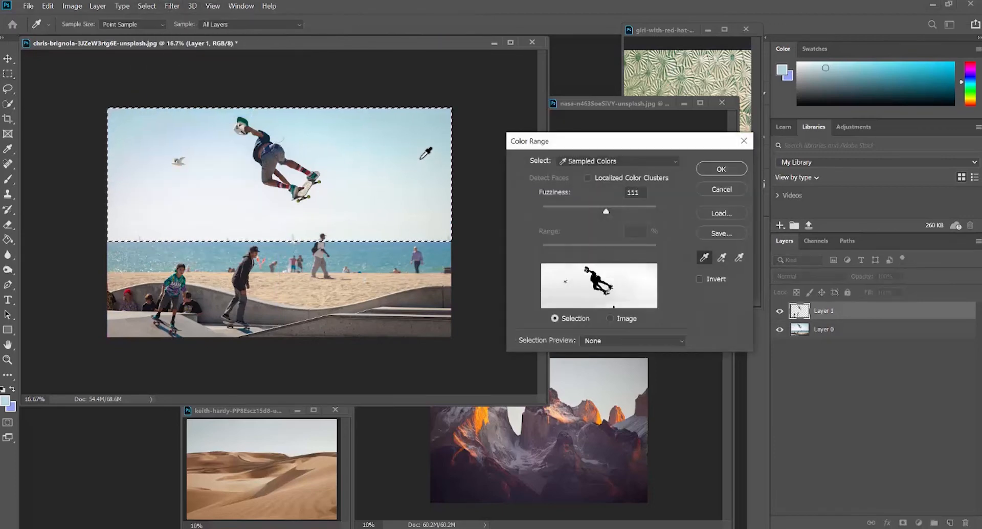
{"action": "left_click_drag", "start_coordinate": [606, 211], "coordinate": [636, 215]}
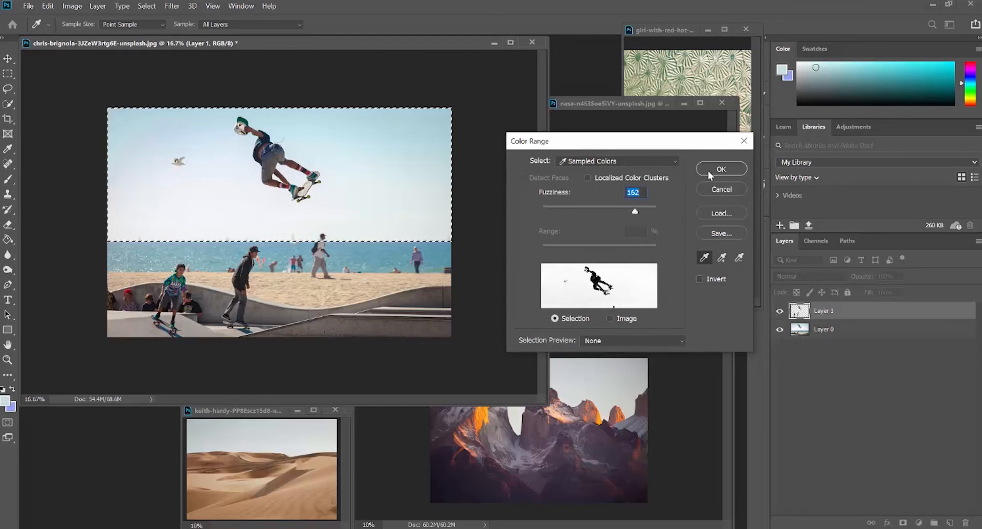
Delete the selected sky from Layer 0 and clear the selection
{"action": "key", "text": "v"}
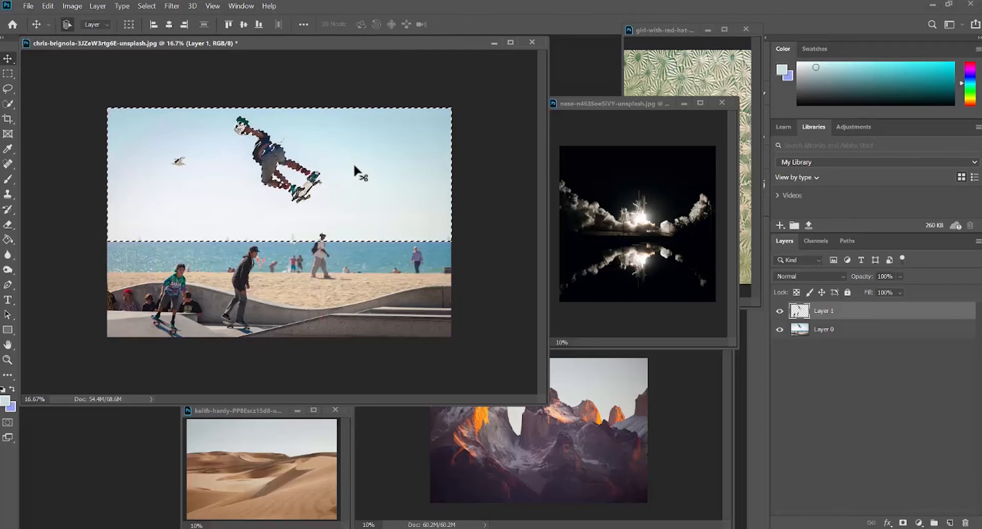
{"action": "left_click", "coordinate": [798, 329]}
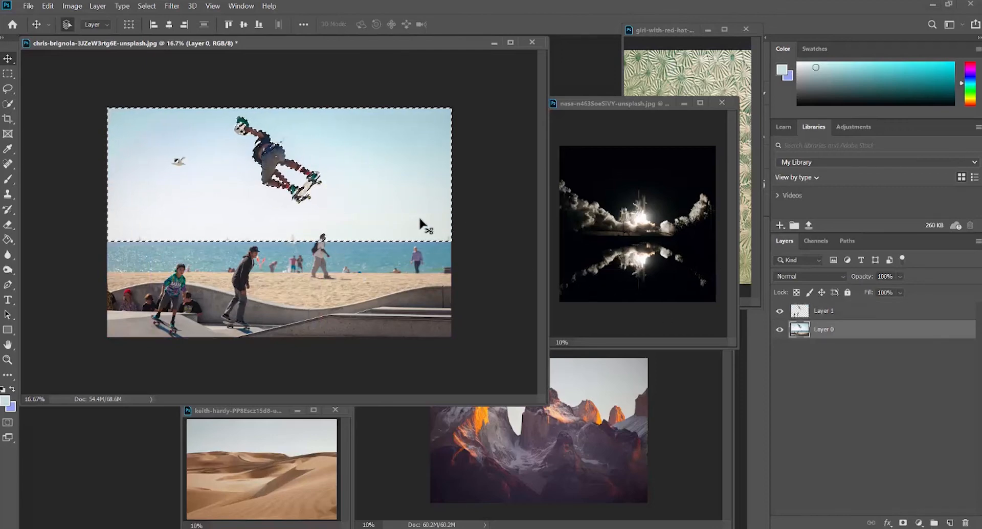
{"action": "key", "text": "Delete"}
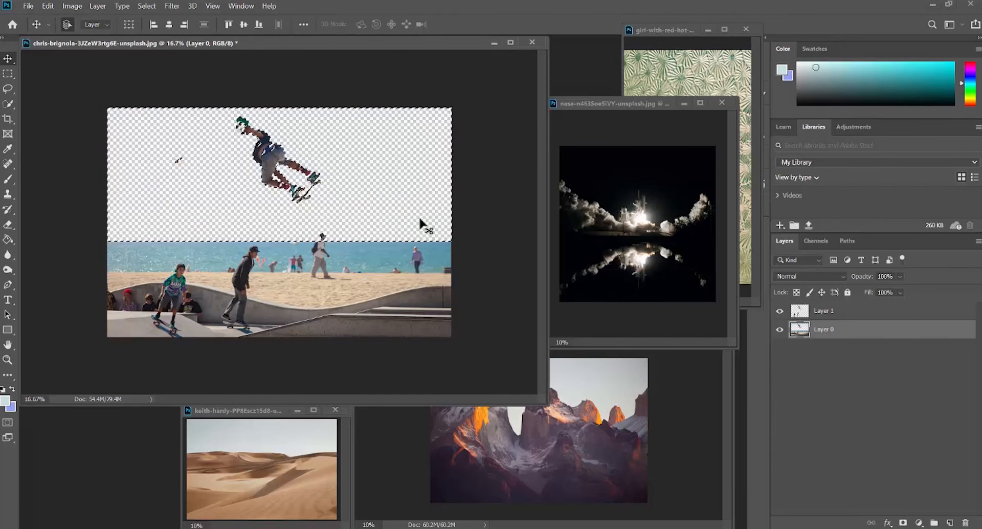
{"action": "key", "text": "ctrl+d"}
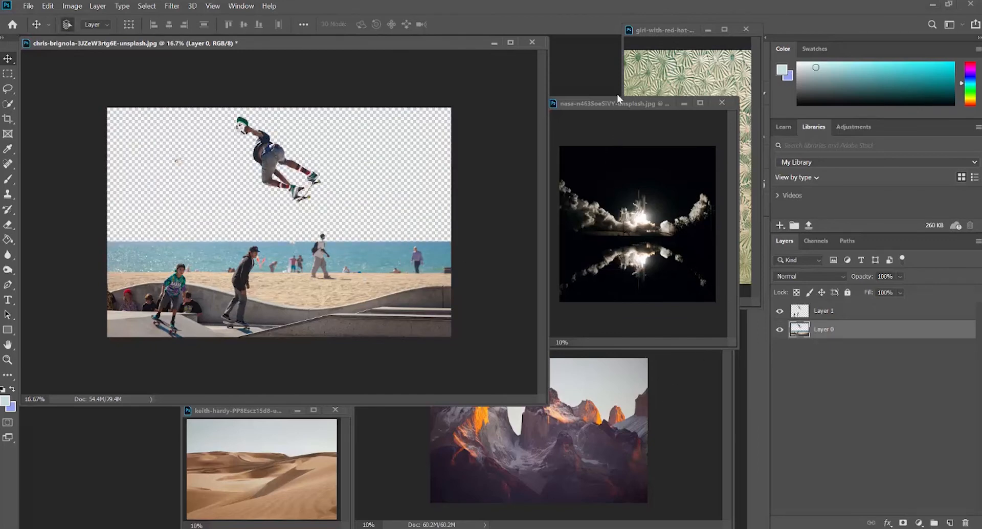
Cut the upper launch scene, without its reflection, from the NASA image and paste it into the skateboarders document above Layer 0
{"action": "left_click_drag", "start_coordinate": [615, 109], "coordinate": [616, 127]}
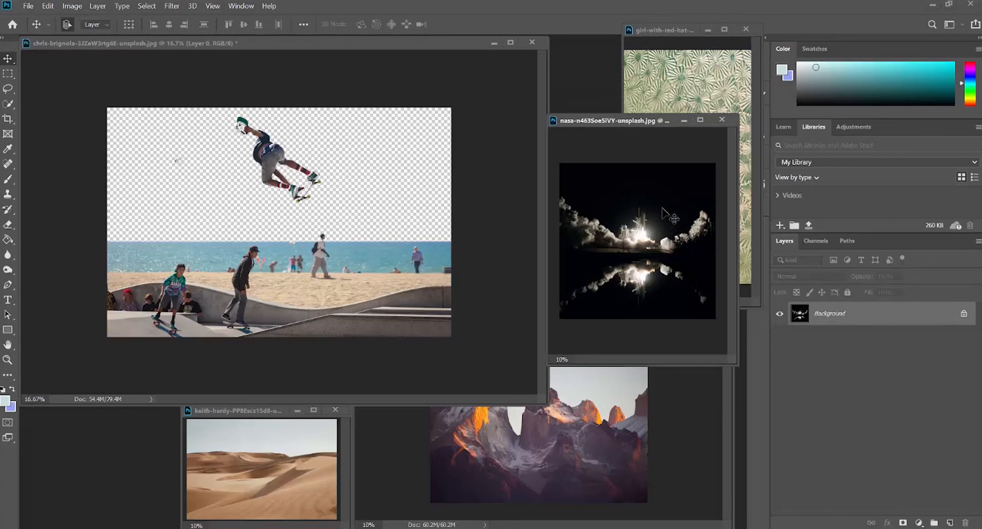
{"action": "left_click", "coordinate": [9, 73]}
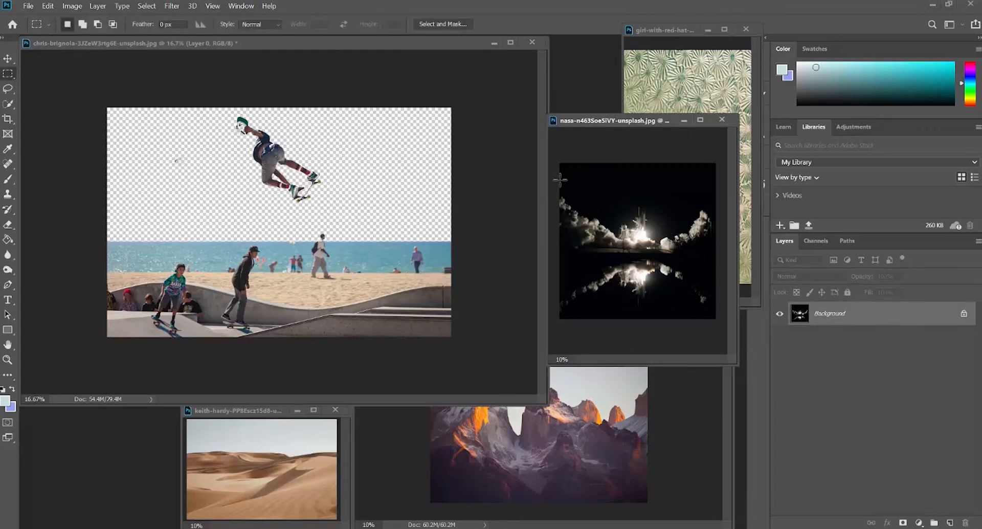
{"action": "left_click_drag", "start_coordinate": [560, 173], "coordinate": [348, 91]}
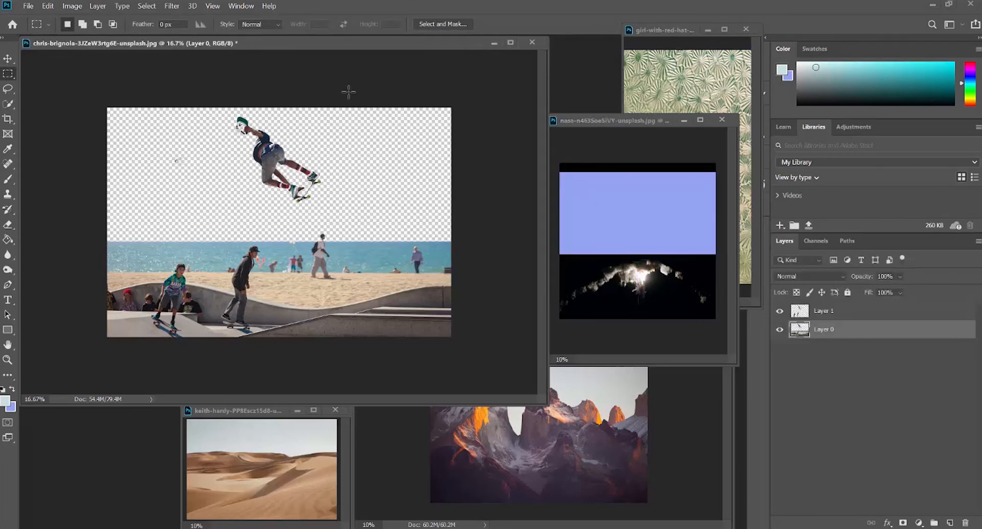
{"action": "left_click_drag", "start_coordinate": [450, 163], "coordinate": [444, 164]}
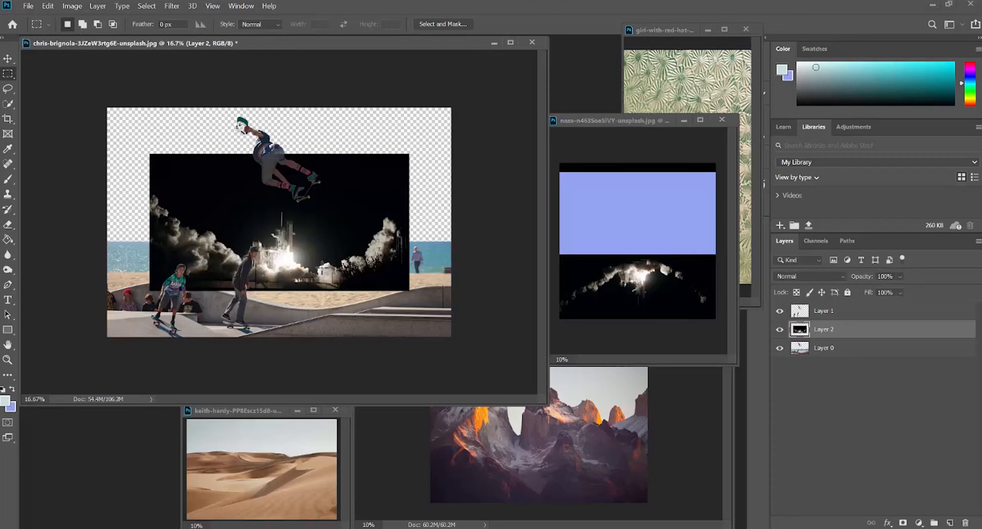
Move the rocket launch layer over the empty sky and scale it to 137.82% to span the photo's width
{"action": "left_click", "coordinate": [8, 58]}
{"action": "left_click_drag", "start_coordinate": [389, 235], "coordinate": [327, 191]}
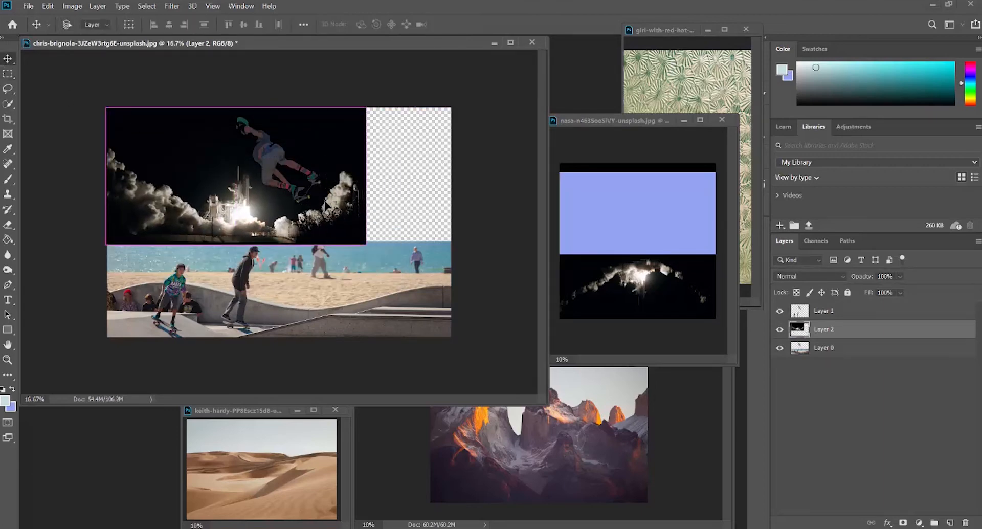
{"action": "key", "text": "ctrl+t"}
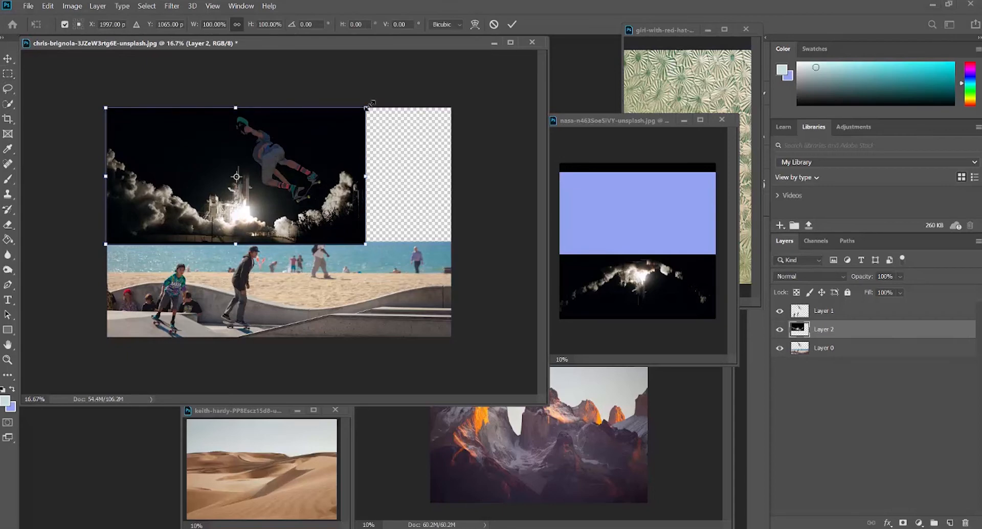
{"action": "left_click_drag", "start_coordinate": [367, 107], "coordinate": [479, 78]}
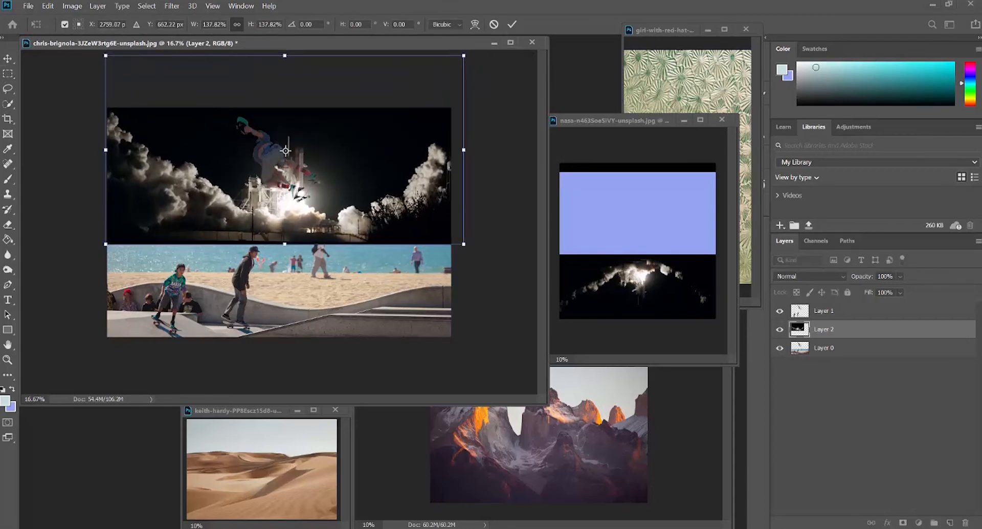
{"action": "mouse_move", "coordinate": [382, 228]}
{"action": "left_mouse_down"}
{"action": "mouse_move", "coordinate": [383, 249]}
{"action": "mouse_move", "coordinate": [385, 234]}
{"action": "left_mouse_up"}
{"action": "left_click", "coordinate": [514, 25]}
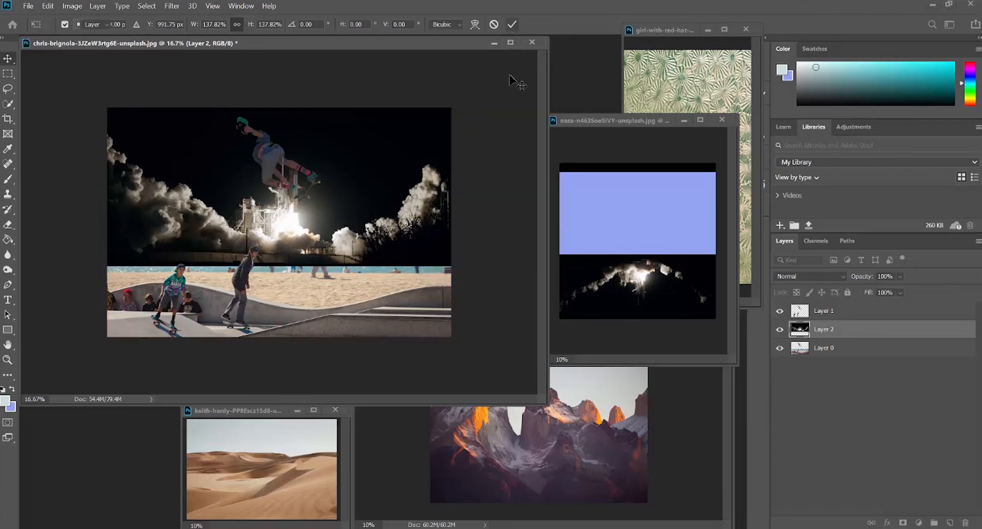
Shift the rocket launch image up so its lower edge meets the horizon, and hide Layer 2
{"action": "left_click", "coordinate": [874, 311]}
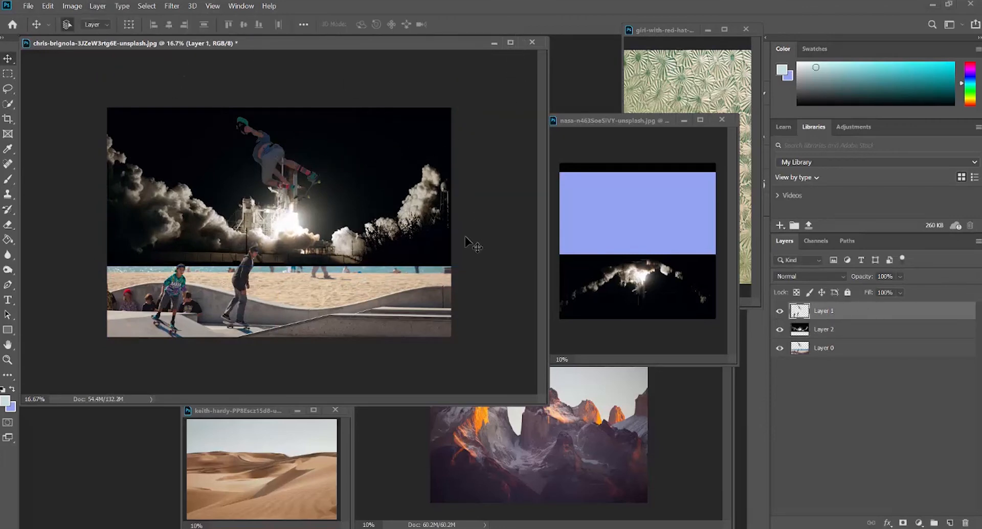
{"action": "left_click_drag", "start_coordinate": [443, 234], "coordinate": [402, 178]}
{"action": "left_click", "coordinate": [779, 329]}
Select the sea strip on Layer 0 using a marquee and Color Range at maximum fuzziness, and cut it onto a new layer
{"action": "left_click", "coordinate": [824, 348]}
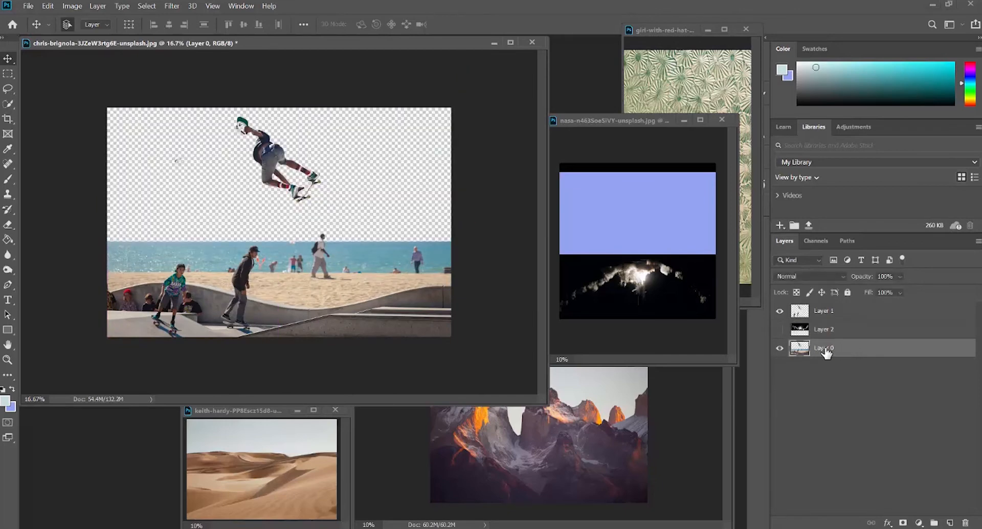
{"action": "left_click", "coordinate": [9, 73]}
{"action": "left_click_drag", "start_coordinate": [202, 263], "coordinate": [462, 274]}
{"action": "left_click", "coordinate": [146, 5]}
{"action": "left_click", "coordinate": [169, 123]}
{"action": "left_click", "coordinate": [394, 258]}
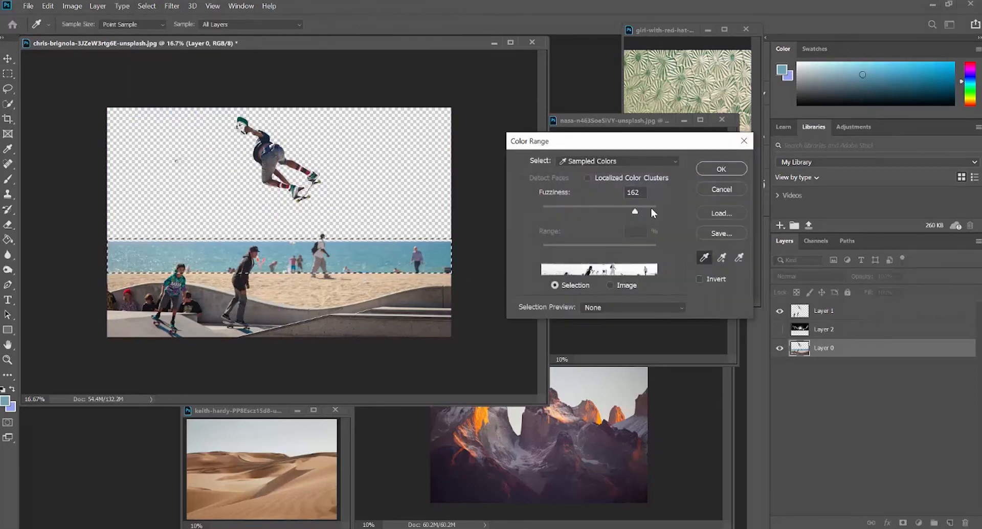
{"action": "left_click_drag", "start_coordinate": [635, 211], "coordinate": [683, 208]}
{"action": "left_click", "coordinate": [720, 169]}
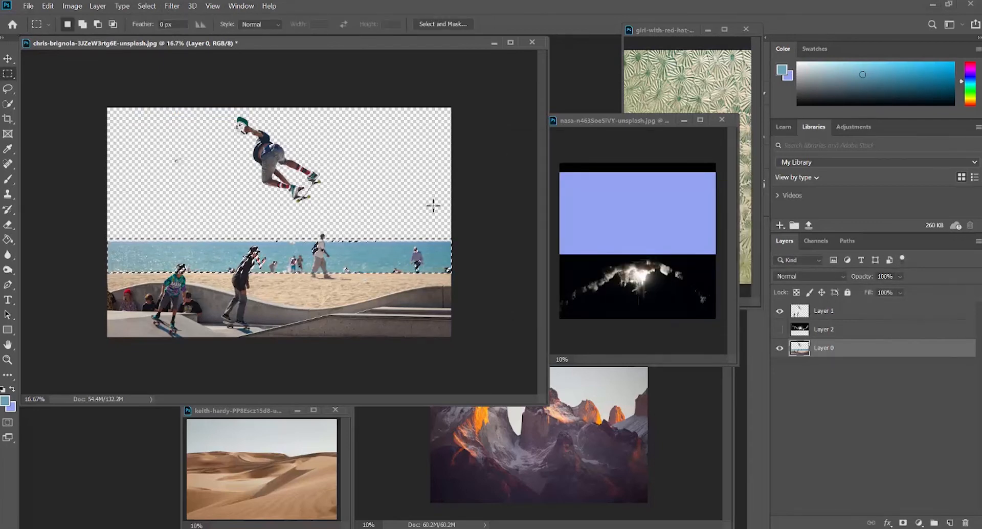
{"action": "key", "text": "ctrl+x"}
{"action": "key", "text": "ctrl+v"}
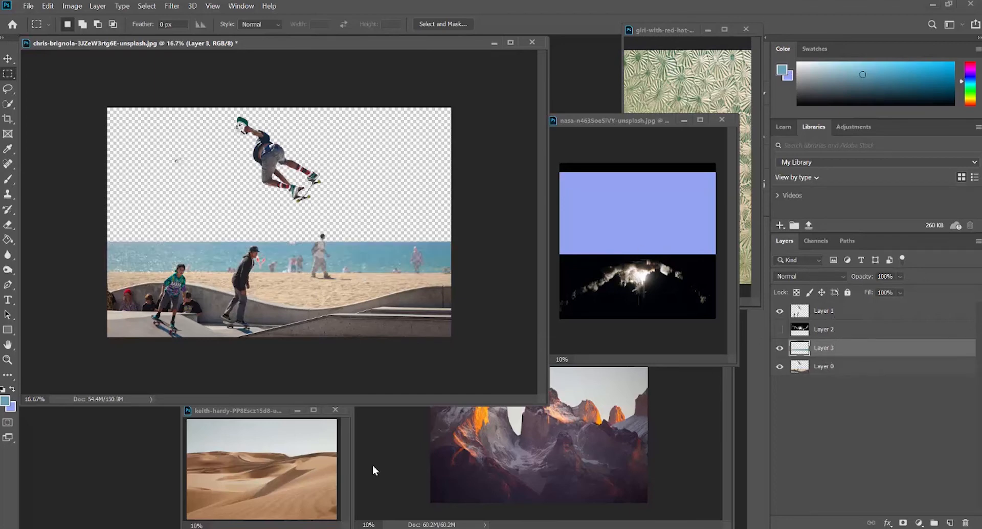
Cut a full-width horizontal strip from the green leaf-pattern image and paste it into the skateboarders document above Layer 3
{"action": "left_click", "coordinate": [737, 90]}
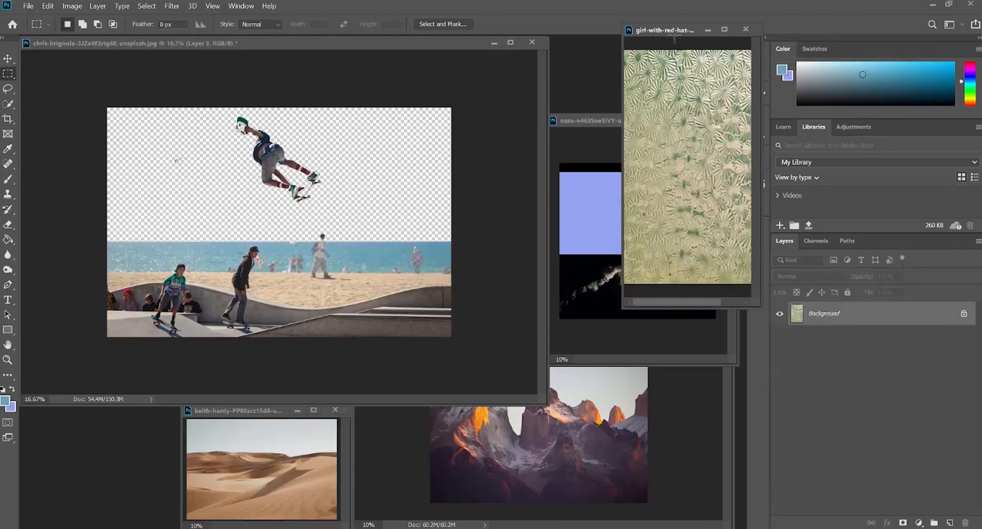
{"action": "left_click_drag", "start_coordinate": [675, 31], "coordinate": [577, 49]}
{"action": "left_click_drag", "start_coordinate": [532, 108], "coordinate": [764, 148]}
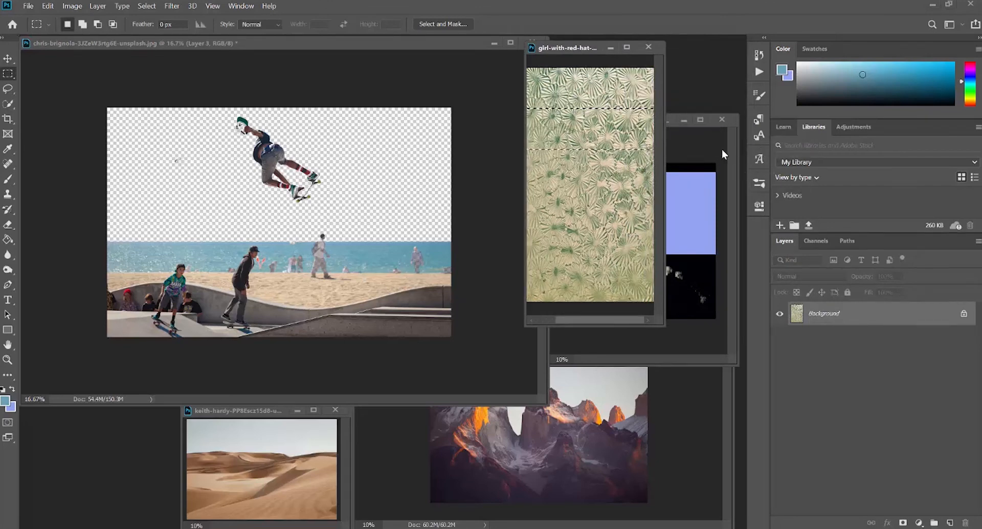
{"action": "key", "text": "ctrl+x"}
{"action": "left_click", "coordinate": [407, 217]}
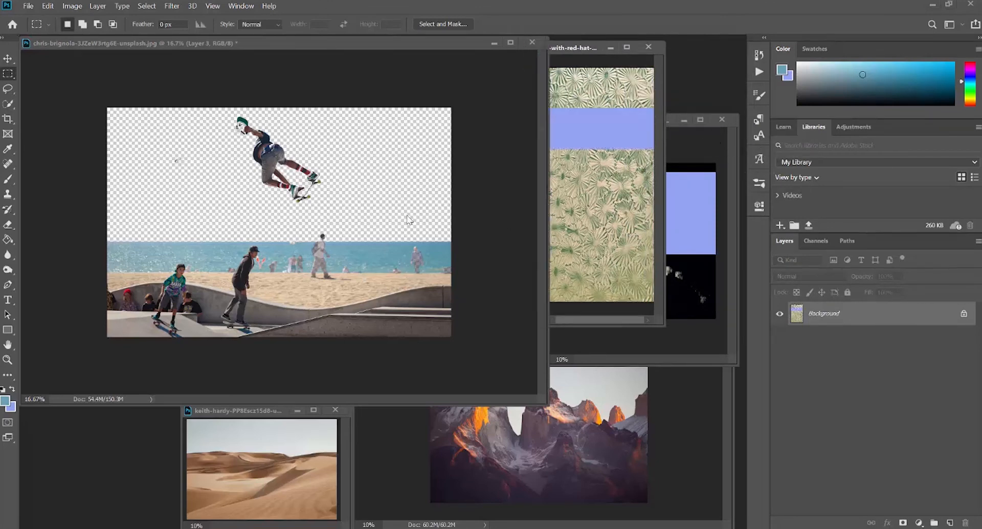
{"action": "key", "text": "ctrl+v"}
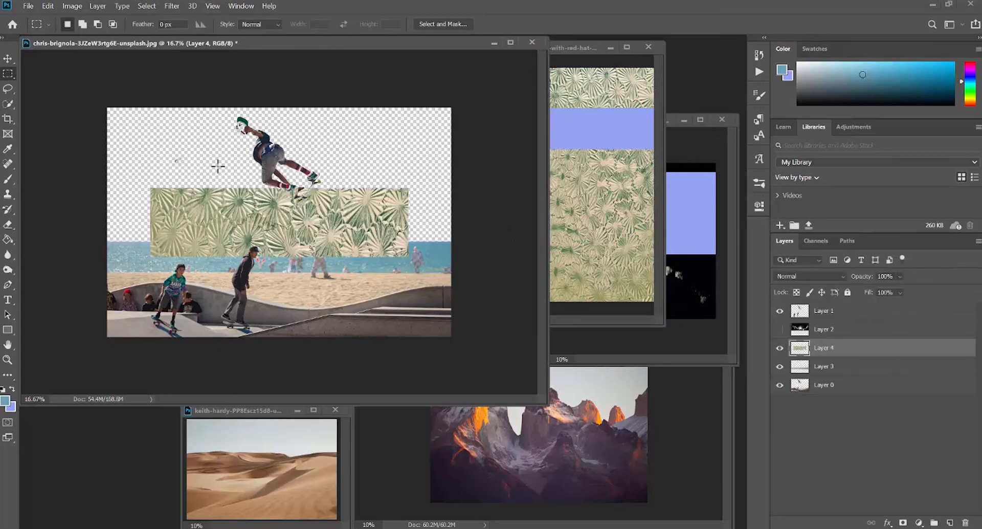
Position the leaf-pattern layer over the sea and scale it to 146.82% to span the photo's width
{"action": "left_click", "coordinate": [8, 59]}
{"action": "left_click_drag", "start_coordinate": [387, 192], "coordinate": [462, 194]}
{"action": "key", "text": "ctrl+t"}
{"action": "key", "text": "Return"}
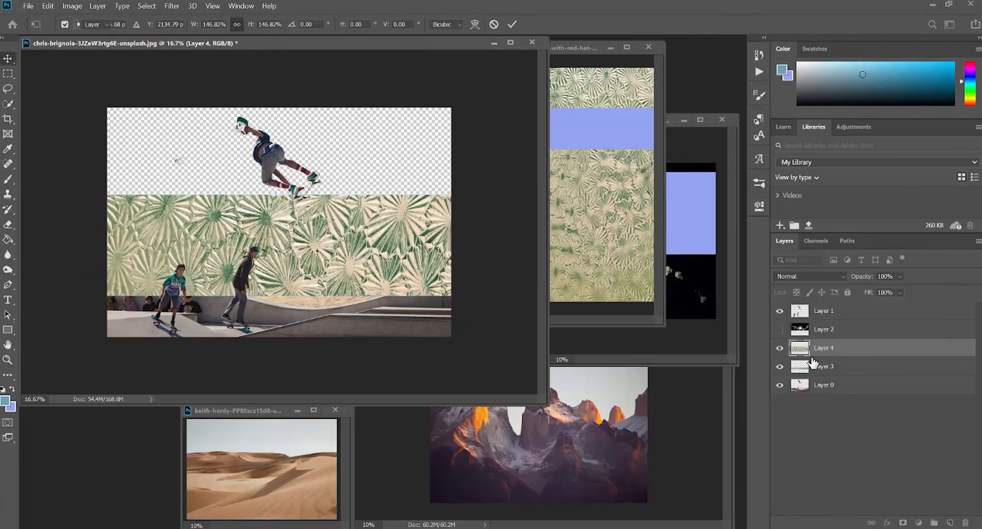
Clip the leaf-pattern Layer 4 to the sea strip on Layer 3 with a clipping mask
{"action": "left_click", "coordinate": [800, 364]}
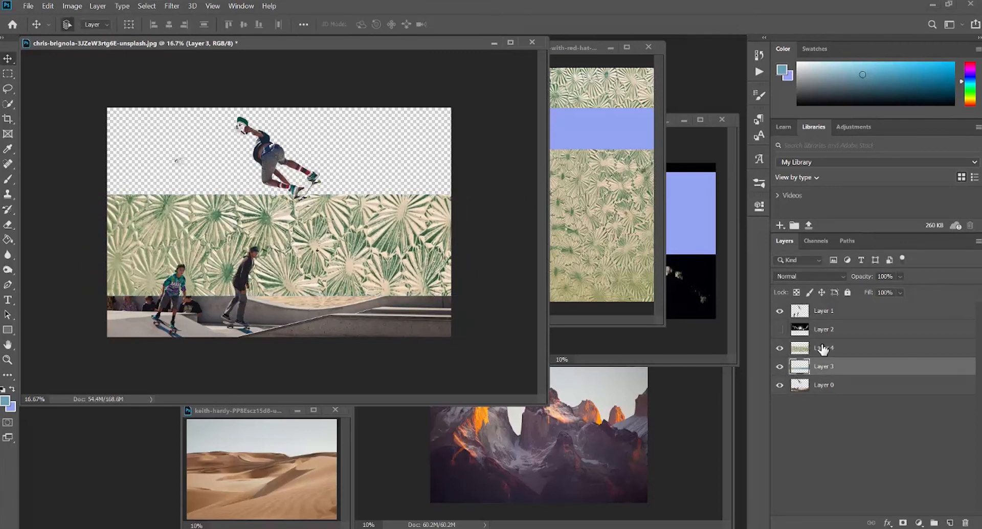
{"action": "right_click", "coordinate": [823, 349]}
{"action": "left_click", "coordinate": [754, 258]}
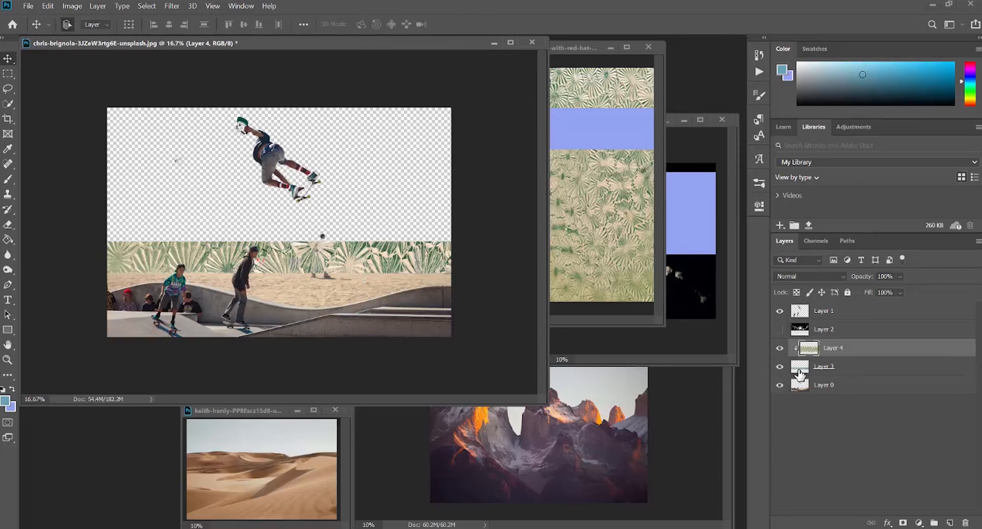
Restack the rocket launch layer directly above Layer 0 and shift it lower on the canvas, leaving it hidden
{"action": "left_click", "coordinate": [780, 330]}
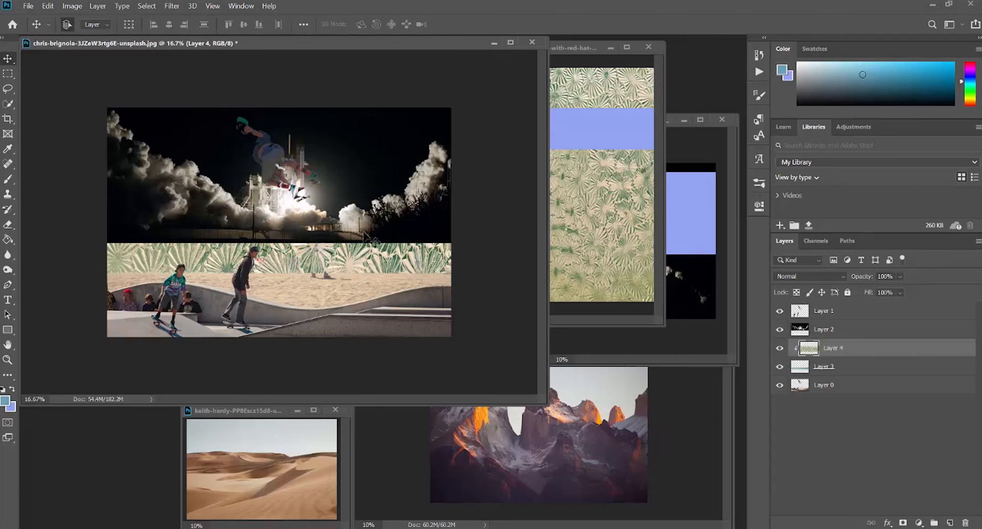
{"action": "left_click", "coordinate": [820, 316]}
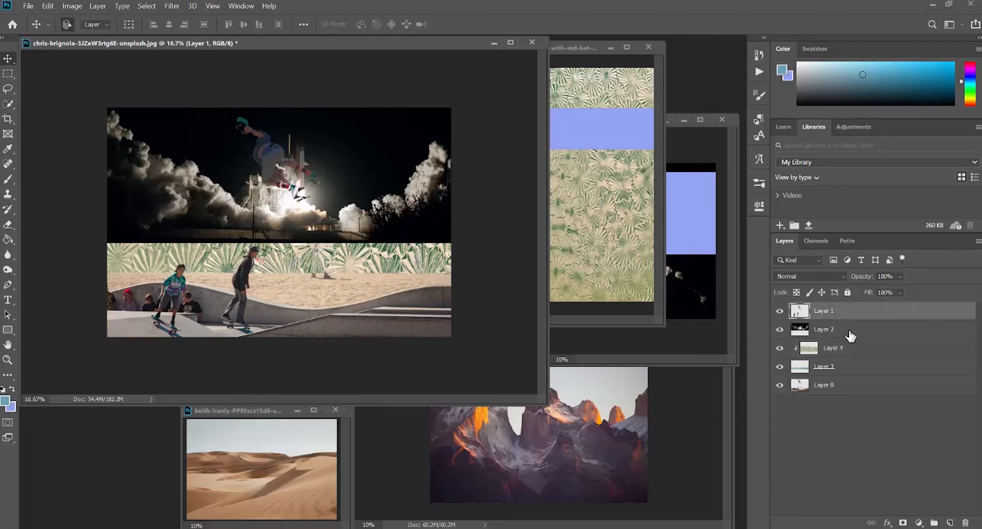
{"action": "left_click_drag", "start_coordinate": [851, 336], "coordinate": [851, 376]}
{"action": "left_click_drag", "start_coordinate": [395, 210], "coordinate": [397, 259]}
{"action": "left_click", "coordinate": [780, 366]}
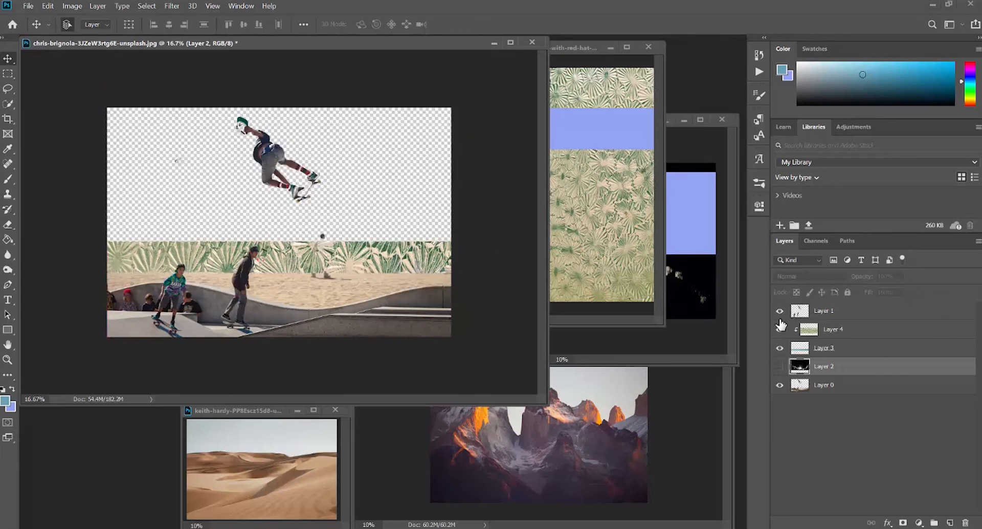
Hide the clipped leaf-pattern strip and select Layer 0's beach sand with Color Range, based on a color sampled from the sand
{"action": "left_click", "coordinate": [780, 348]}
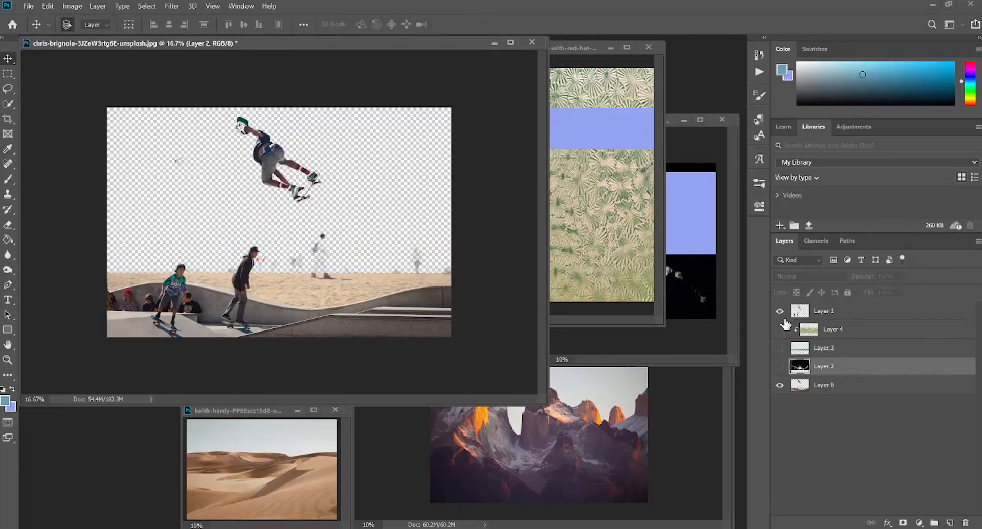
{"action": "left_click", "coordinate": [826, 386]}
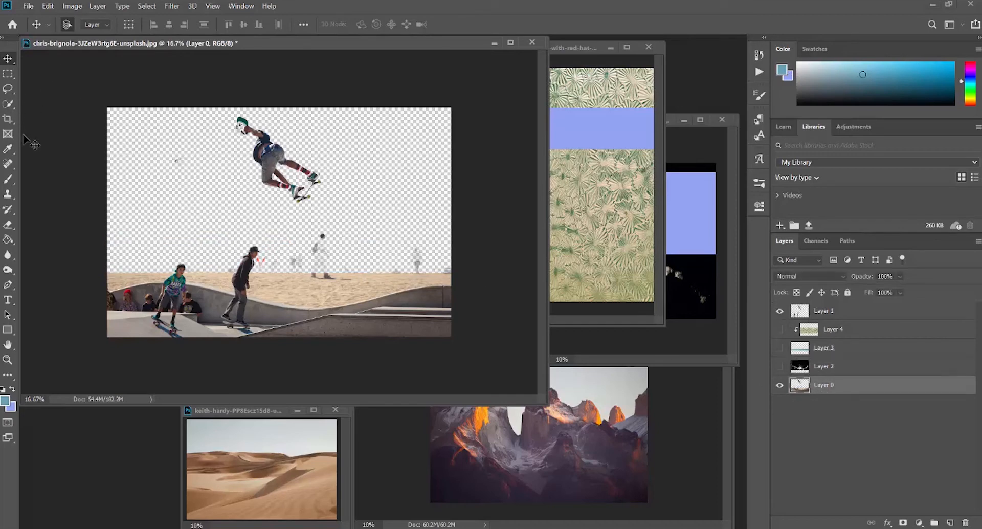
{"action": "left_click", "coordinate": [8, 149]}
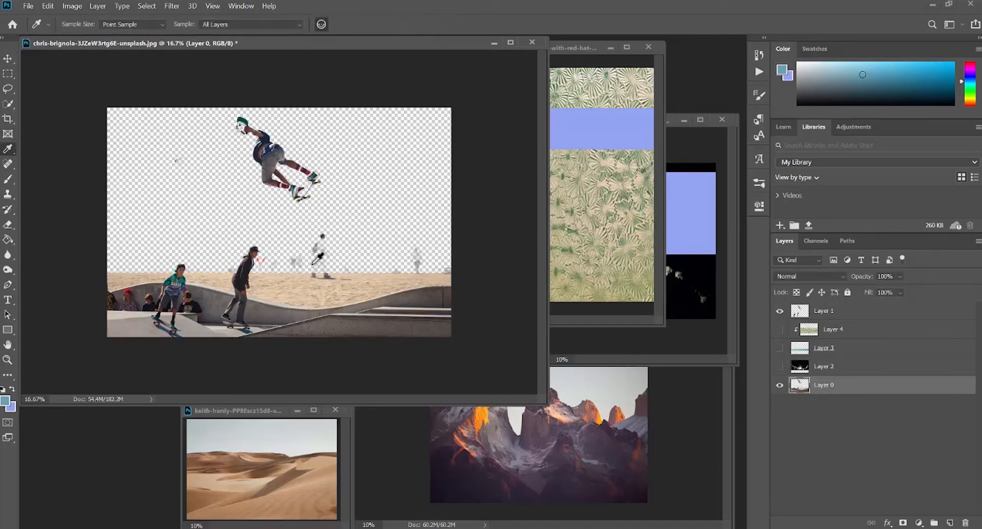
{"action": "left_click", "coordinate": [344, 275]}
{"action": "left_click", "coordinate": [147, 6]}
{"action": "left_click", "coordinate": [222, 113]}
{"action": "left_click_drag", "start_coordinate": [656, 210], "coordinate": [575, 210]}
{"action": "left_click", "coordinate": [722, 169]}
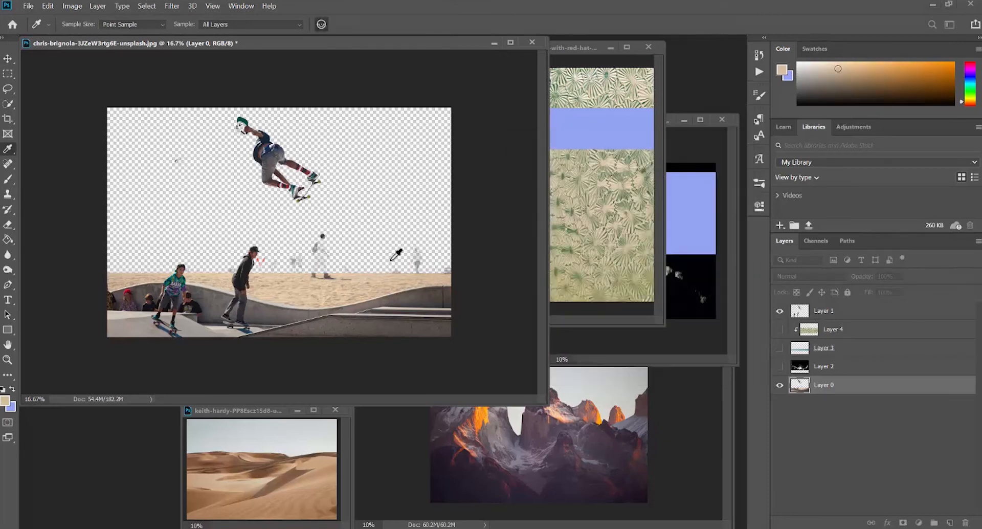
Cut the selected sand from Layer 0 and paste it in place as a separate layer directly above it
{"action": "key", "text": "Delete"}
{"action": "key", "text": "ctrl+d"}
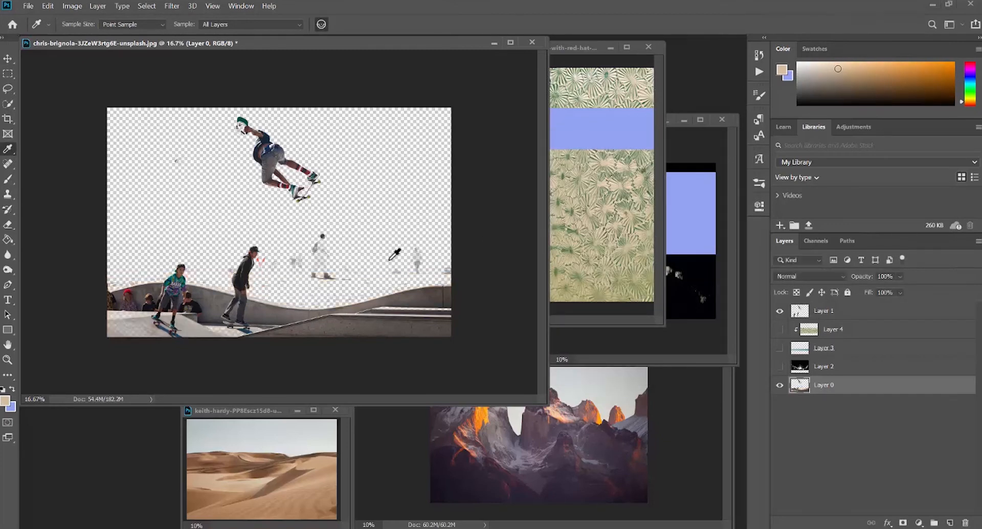
{"action": "key", "text": "ctrl+shift+v"}
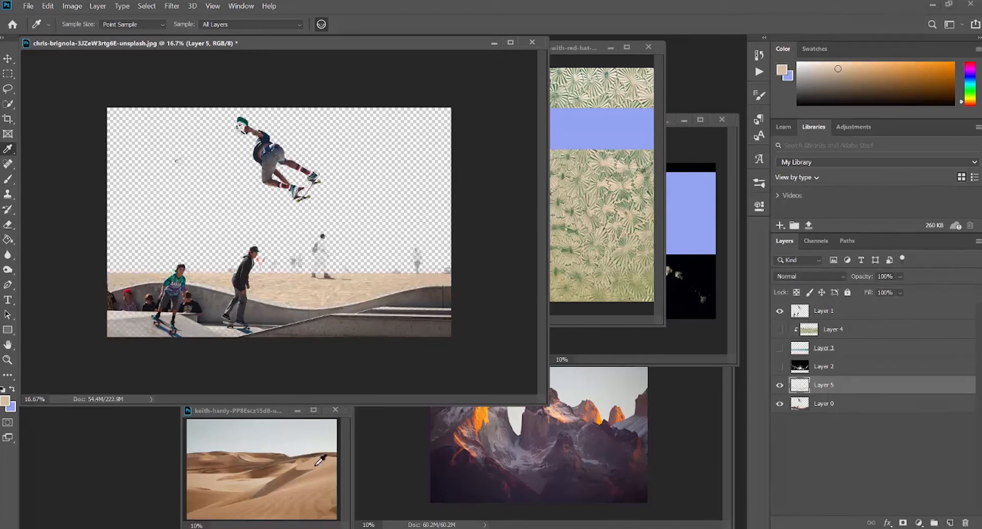
Start a Pen tool path in the desert photo, tracing the dune ridge line from the left edge toward the right
{"action": "left_click_drag", "start_coordinate": [263, 415], "coordinate": [309, 397]}
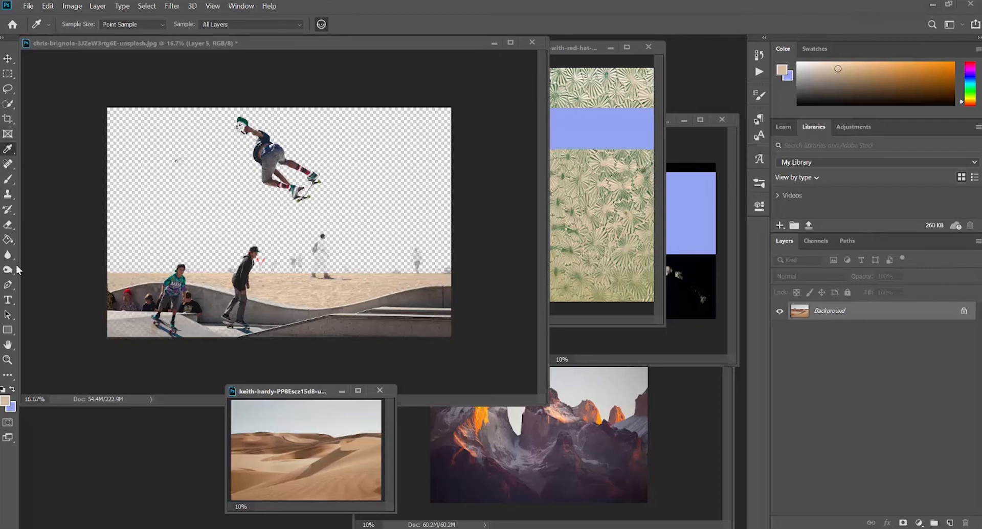
{"action": "left_click", "coordinate": [8, 287]}
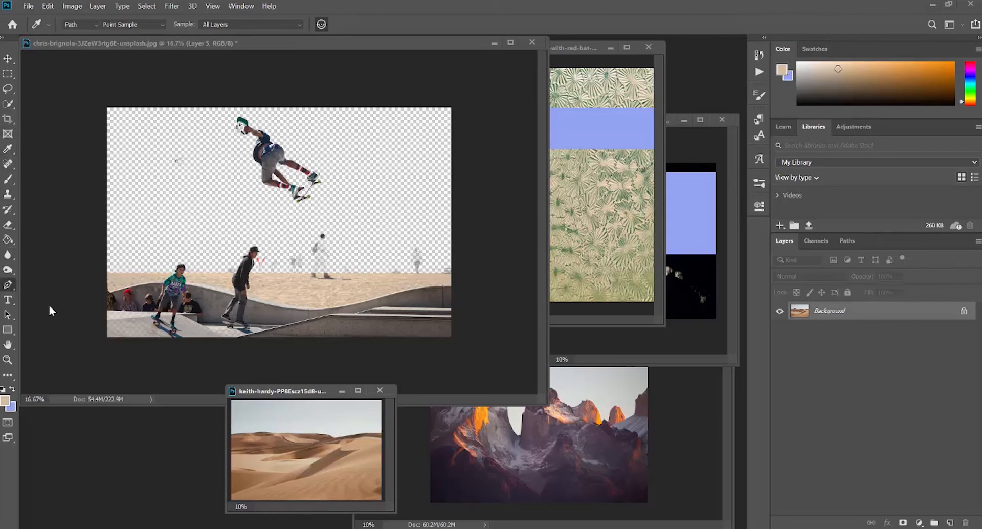
{"action": "left_click", "coordinate": [232, 433]}
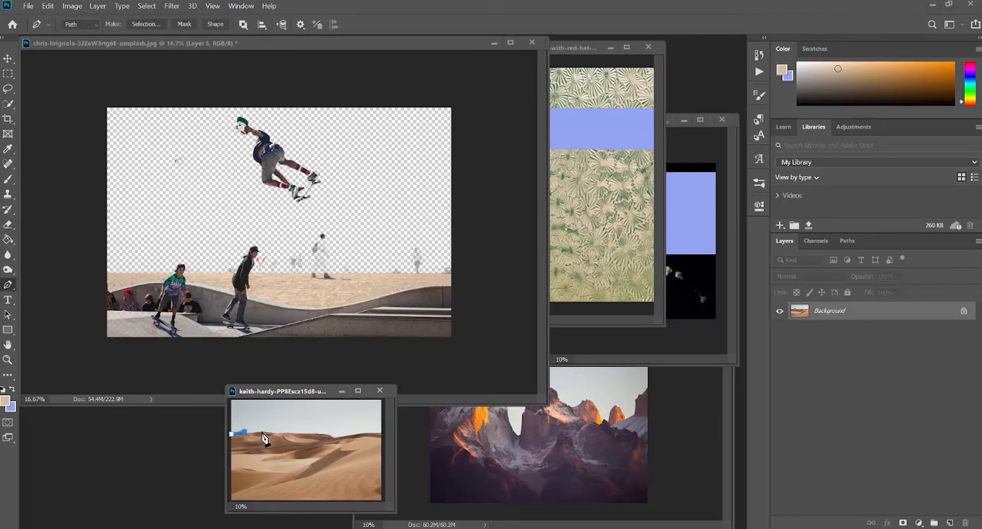
{"action": "left_click", "coordinate": [263, 432]}
{"action": "left_click", "coordinate": [288, 434]}
{"action": "left_click", "coordinate": [305, 436]}
{"action": "left_click", "coordinate": [348, 434]}
{"action": "left_click", "coordinate": [360, 432]}
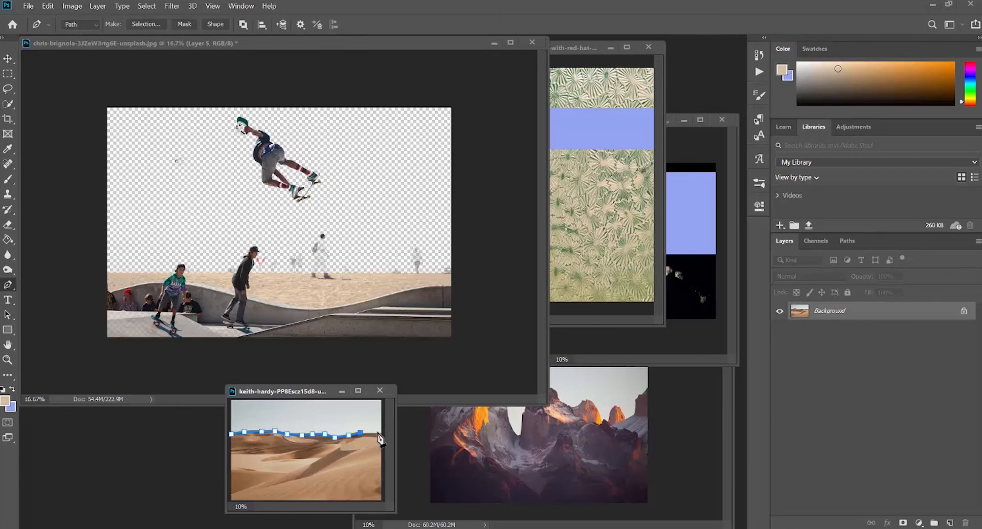
Continue the path down the desert photo's right side and back across the lower dunes, closing it at the starting point
{"action": "left_click", "coordinate": [384, 475]}
{"action": "left_click", "coordinate": [308, 475]}
{"action": "left_click", "coordinate": [278, 484]}
{"action": "left_click", "coordinate": [261, 485]}
{"action": "left_click", "coordinate": [245, 484]}
{"action": "left_click", "coordinate": [230, 483]}
{"action": "left_click", "coordinate": [231, 434]}
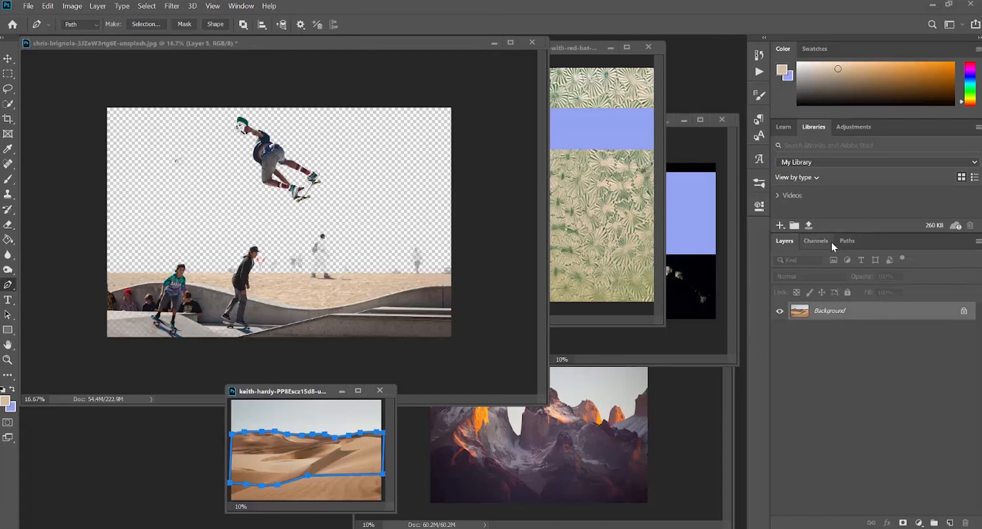
Convert the dune path into a selection and move the selected dunes into the skateboarders document, aligned with the lower-left part of the photo
{"action": "left_click", "coordinate": [847, 241]}
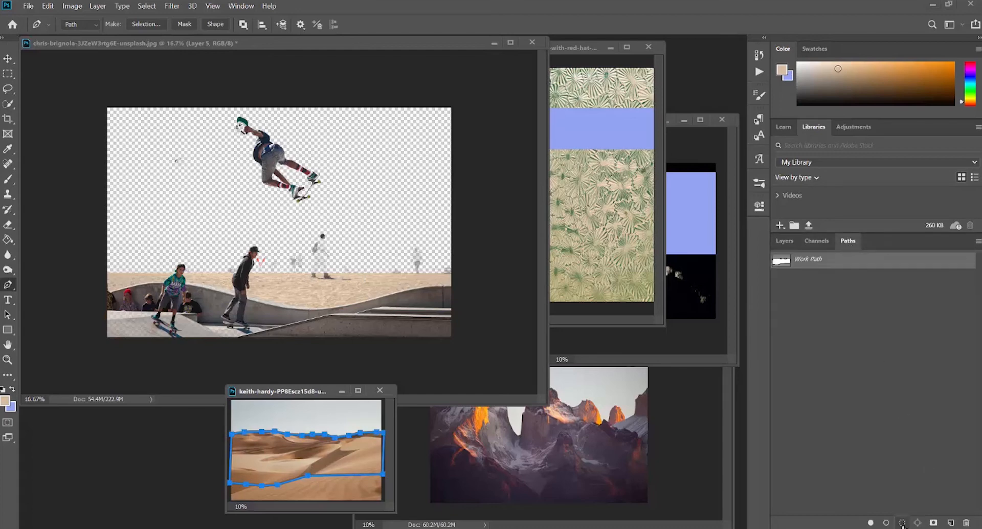
{"action": "left_click", "coordinate": [902, 522]}
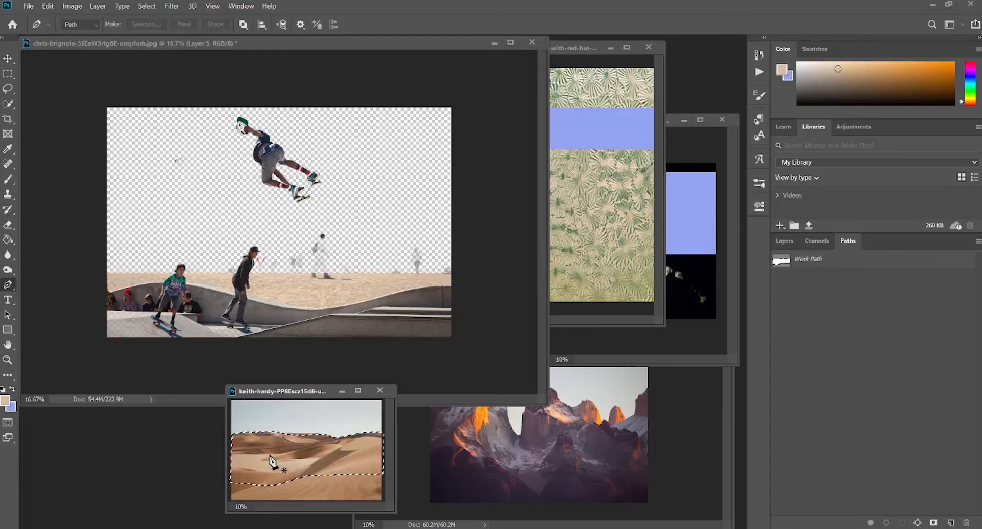
{"action": "key", "text": "v"}
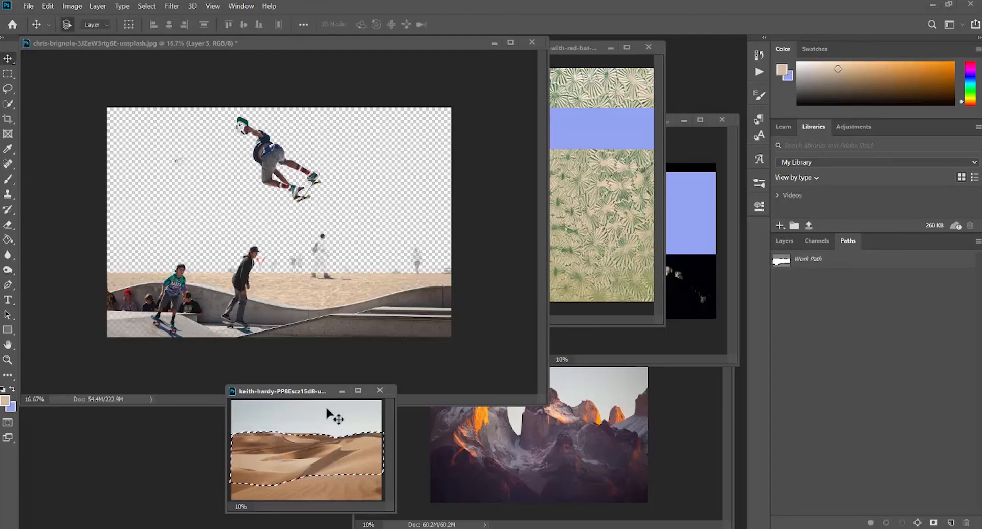
{"action": "left_click_drag", "start_coordinate": [339, 426], "coordinate": [334, 292]}
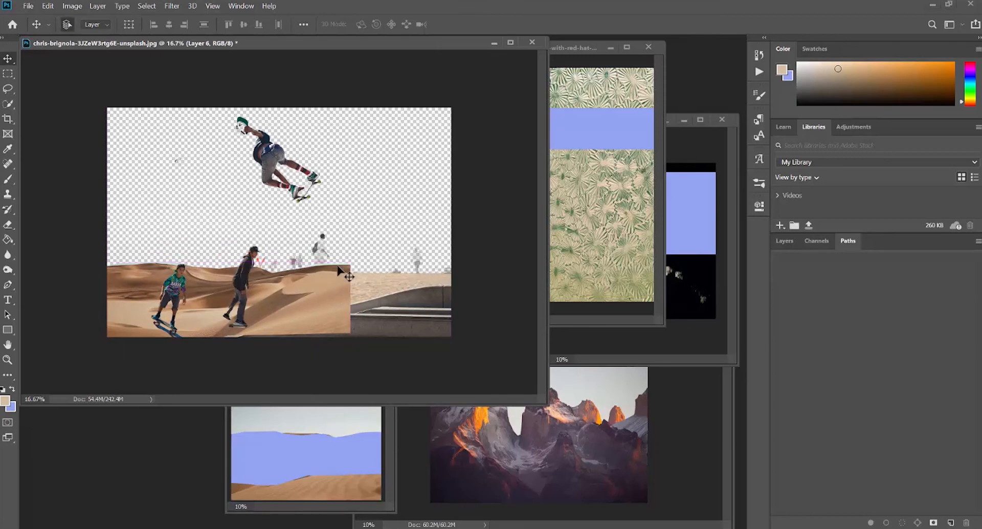
Select the empty area right of the dunes, hide Layers 5, 0 and 1, and fill the area on Layer 6 with Content-Aware
{"action": "left_click", "coordinate": [7, 75]}
{"action": "left_click_drag", "start_coordinate": [348, 264], "coordinate": [470, 332]}
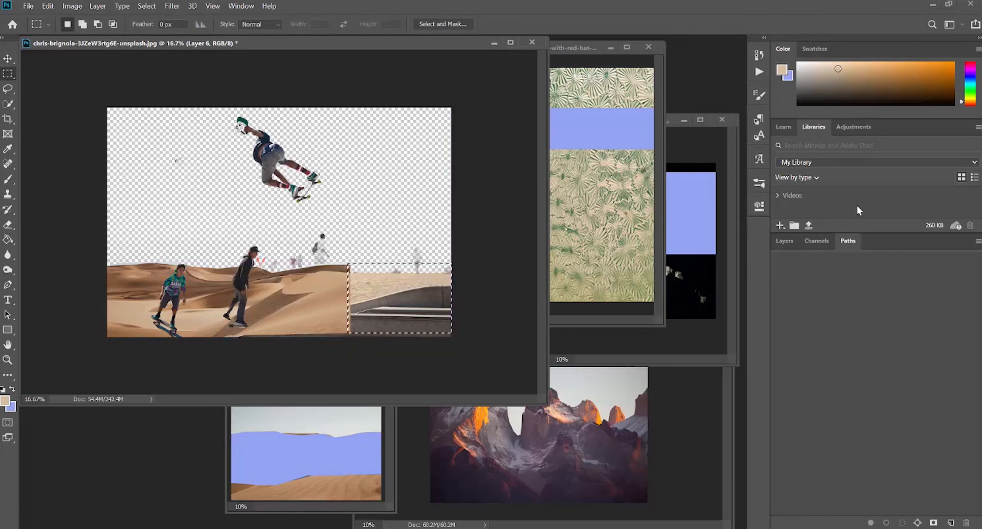
{"action": "left_click", "coordinate": [784, 240]}
{"action": "left_click", "coordinate": [778, 406]}
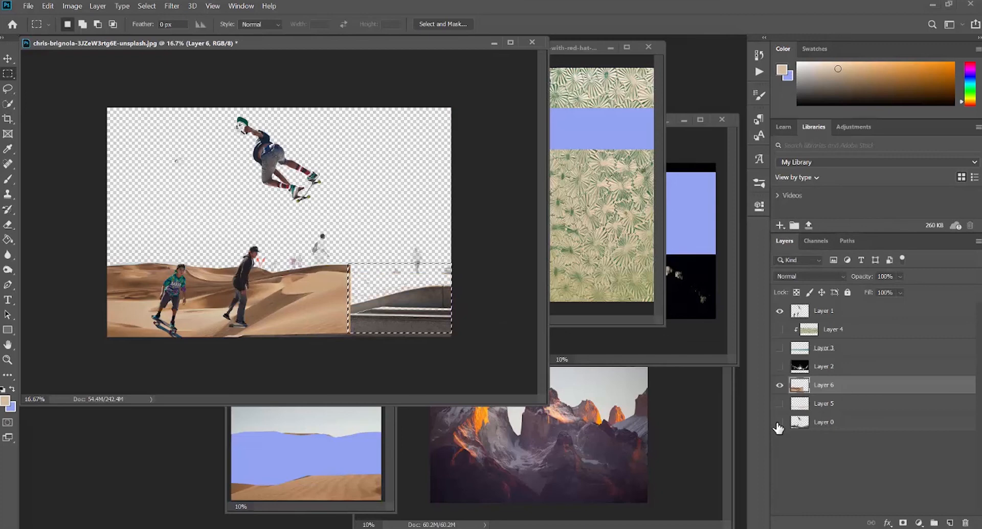
{"action": "left_click", "coordinate": [780, 422]}
{"action": "left_click", "coordinate": [779, 311]}
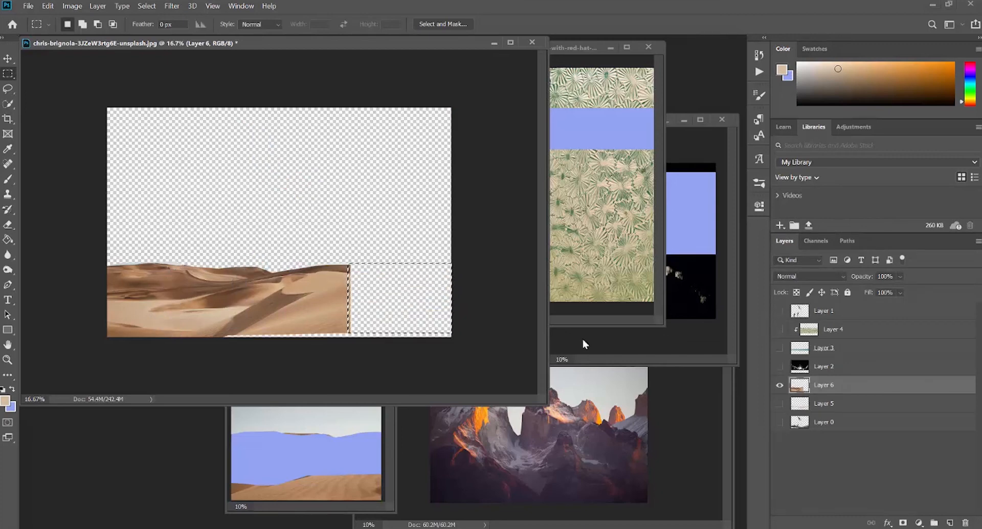
{"action": "right_click", "coordinate": [387, 301]}
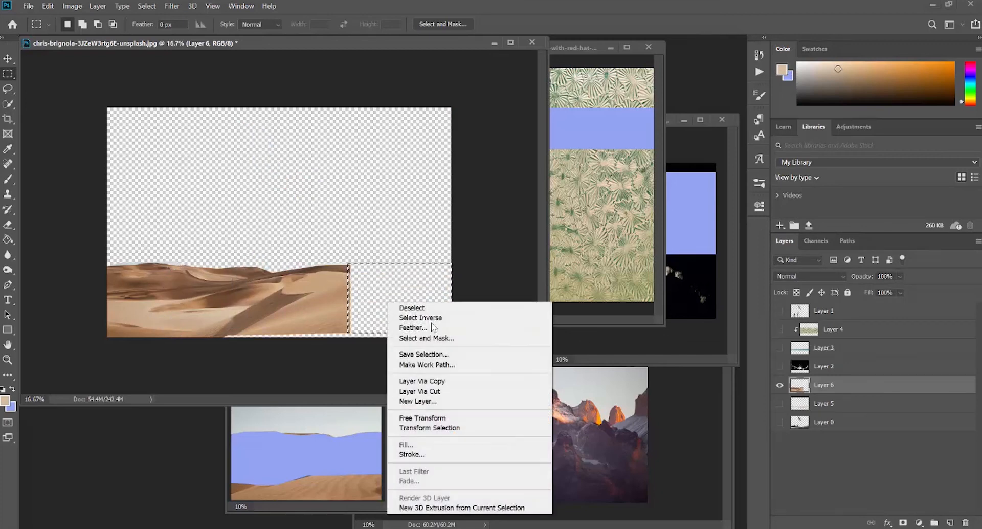
{"action": "left_click", "coordinate": [453, 446]}
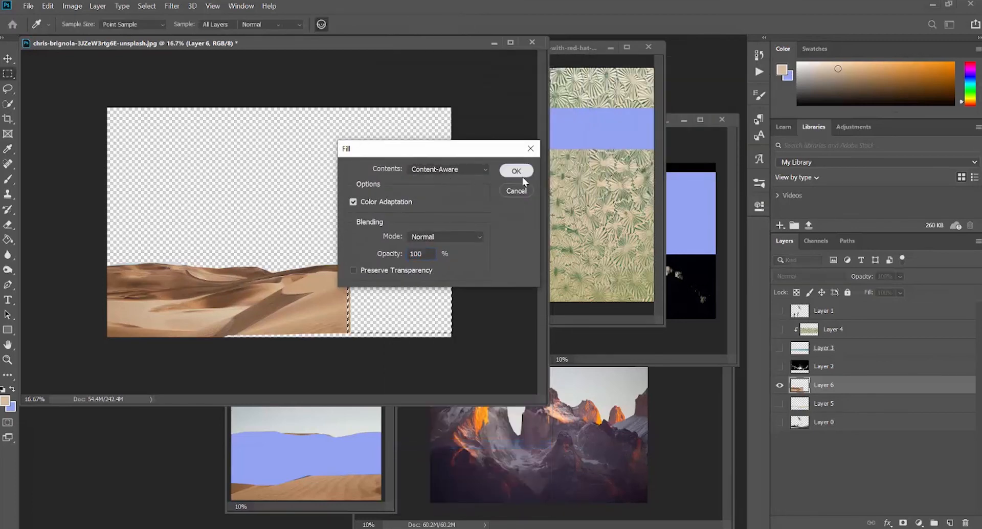
{"action": "left_click", "coordinate": [521, 174]}
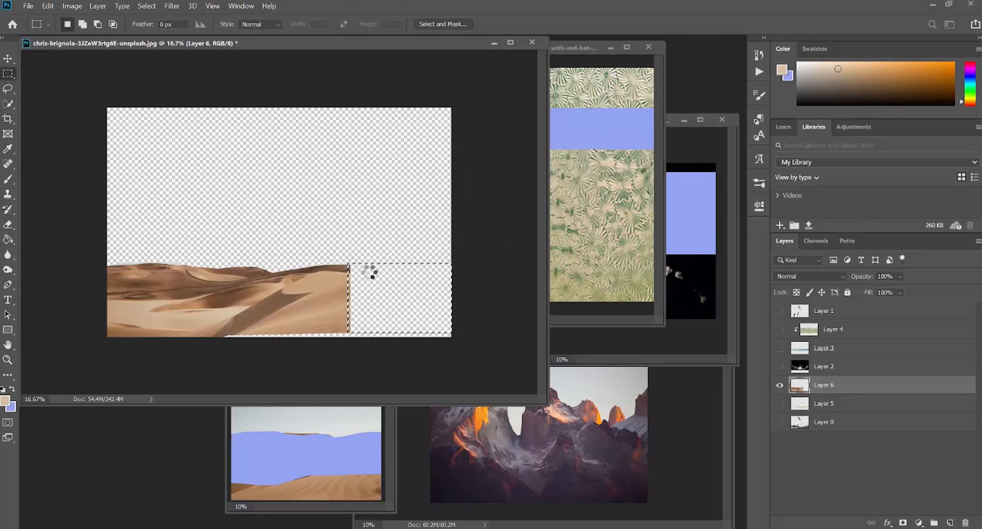
Shift the dunes on Layer 6 to the right and fill the gap at the canvas's left edge with Content-Aware
{"action": "key", "text": "v"}
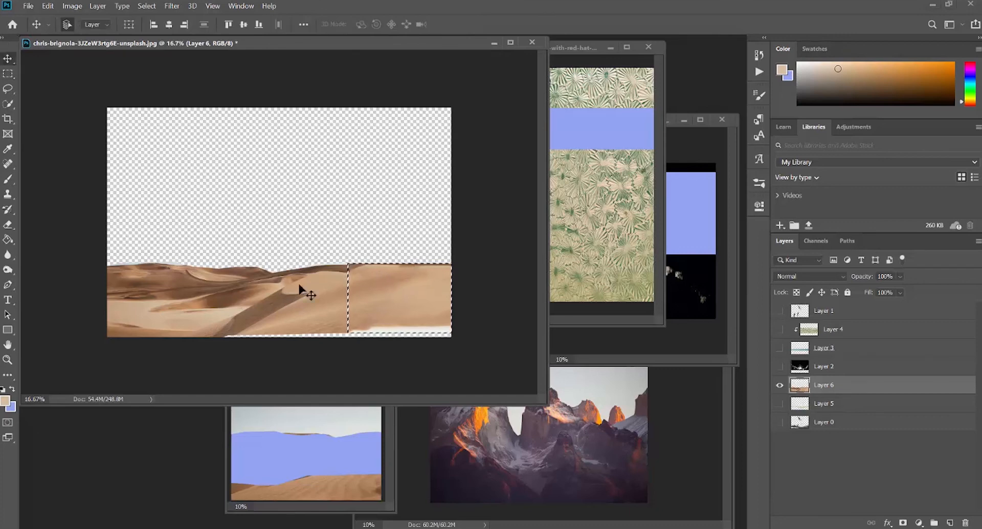
{"action": "left_click", "coordinate": [283, 237]}
{"action": "key", "text": "ctrl+d"}
{"action": "left_click_drag", "start_coordinate": [287, 285], "coordinate": [331, 285]}
{"action": "key", "text": "m"}
{"action": "left_click_drag", "start_coordinate": [106, 263], "coordinate": [149, 344]}
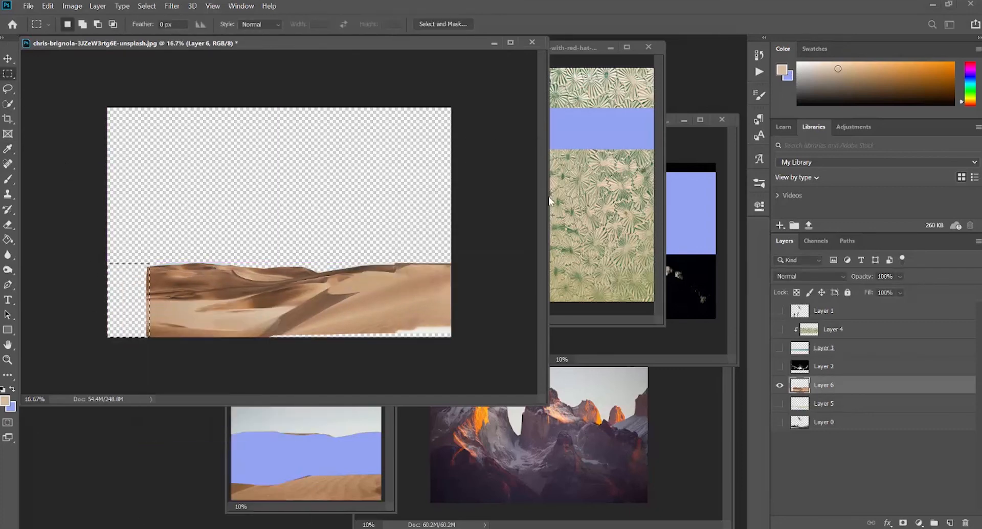
{"action": "key", "text": "ctrl+d"}
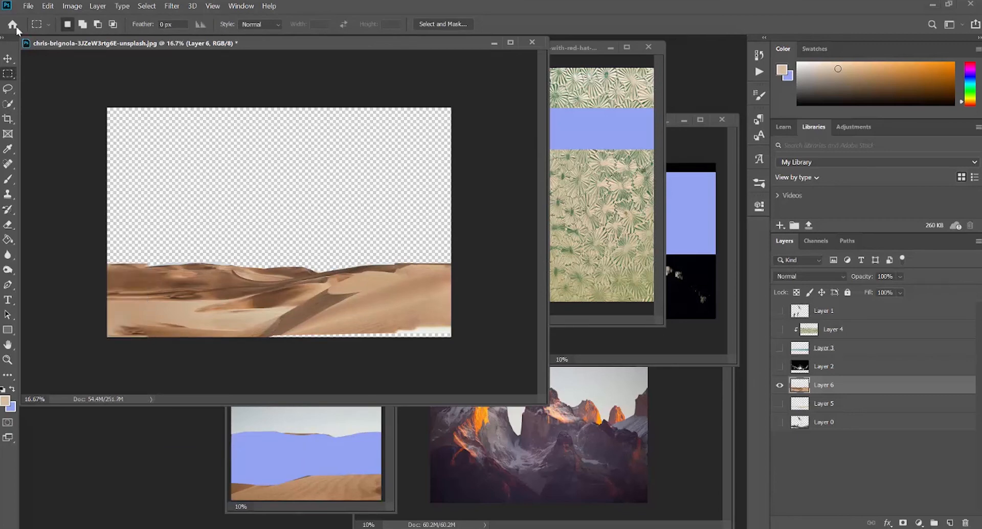
Nudge the dunes slightly farther right and fill the remaining narrow gap on their left with Content-Aware, then deselect
{"action": "left_click", "coordinate": [7, 59]}
{"action": "left_click_drag", "start_coordinate": [333, 285], "coordinate": [351, 290]}
{"action": "key", "text": "m"}
{"action": "left_click_drag", "start_coordinate": [107, 262], "coordinate": [124, 338]}
{"action": "right_click", "coordinate": [117, 309]}
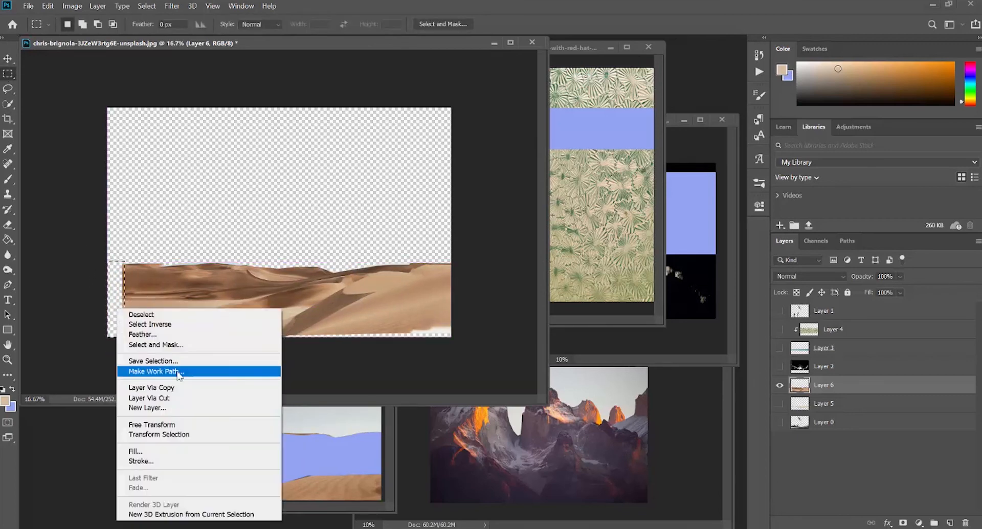
{"action": "left_click", "coordinate": [153, 450]}
{"action": "left_click", "coordinate": [514, 170]}
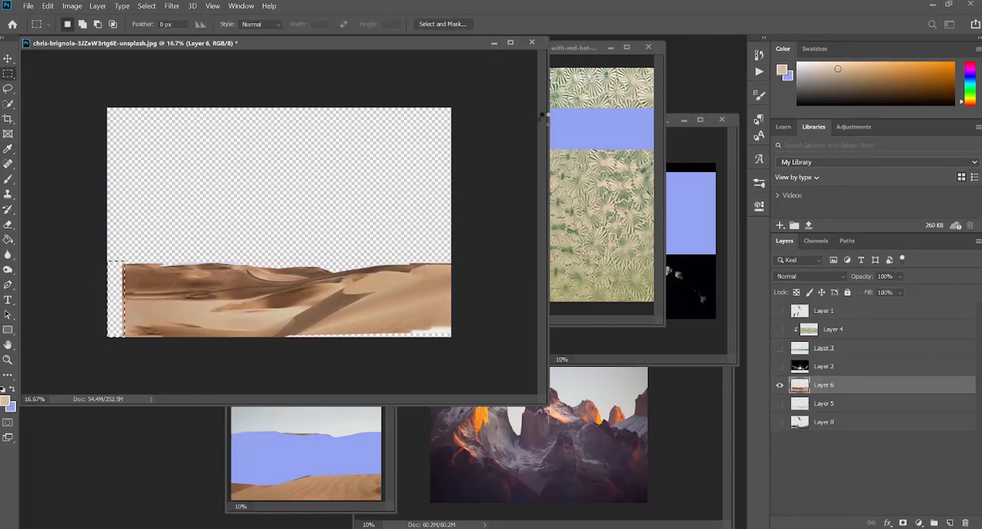
{"action": "key", "text": "ctrl+d"}
{"action": "right_click", "coordinate": [871, 385]}
{"action": "left_click", "coordinate": [746, 259]}
{"action": "right_click", "coordinate": [871, 384]}
{"action": "left_click", "coordinate": [746, 259]}
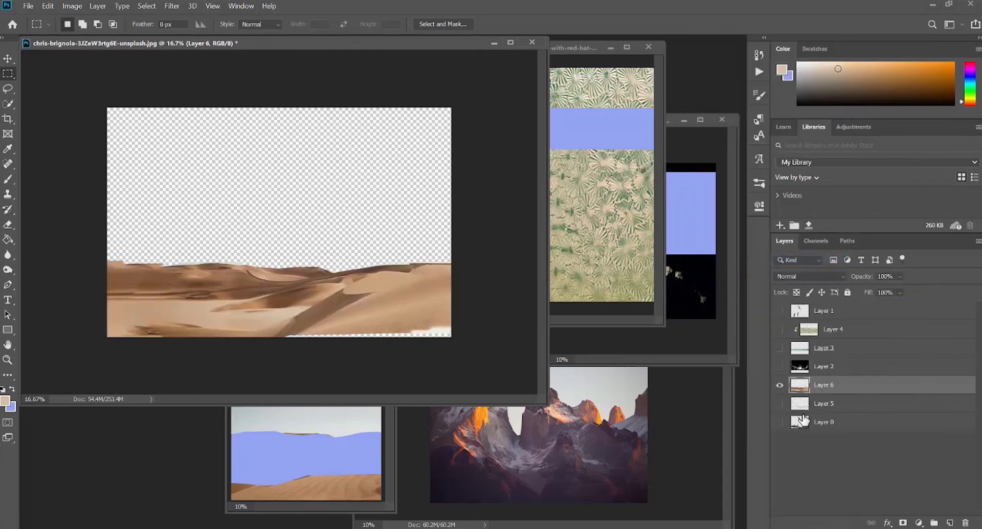
Show Layers 0, 3, 4 and 1 again and restack the dunes on Layer 6 directly below Layer 1
{"action": "left_click", "coordinate": [780, 422]}
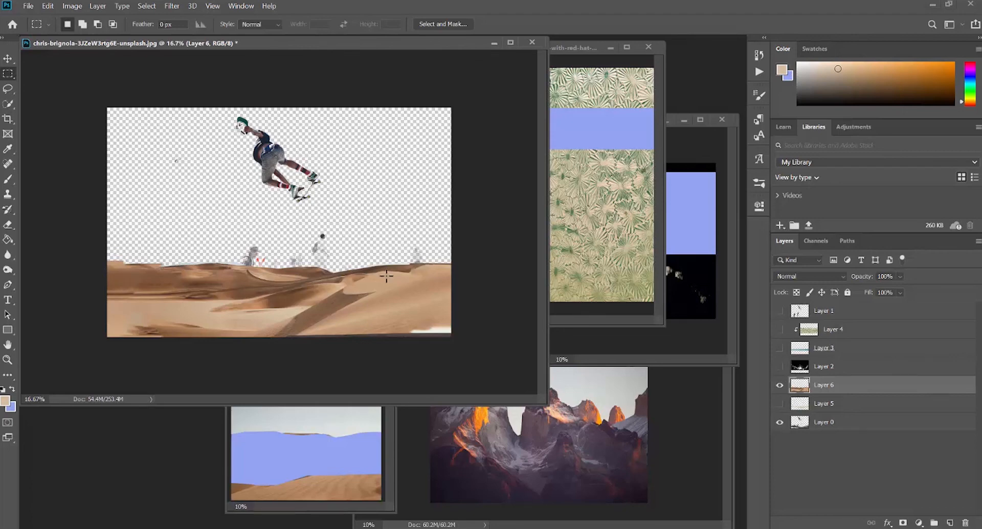
{"action": "left_click", "coordinate": [780, 348]}
{"action": "left_click", "coordinate": [780, 329]}
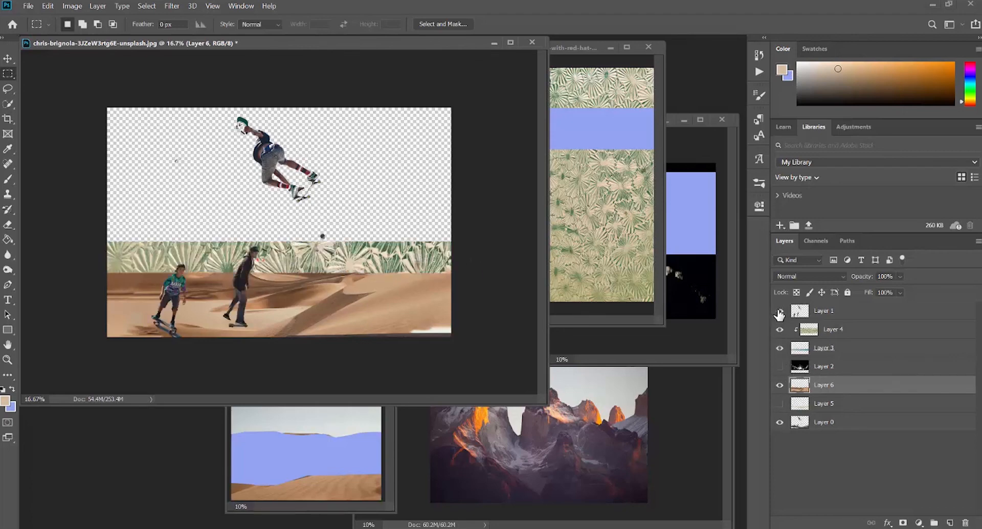
{"action": "left_click", "coordinate": [780, 311]}
{"action": "left_click_drag", "start_coordinate": [834, 384], "coordinate": [838, 324]}
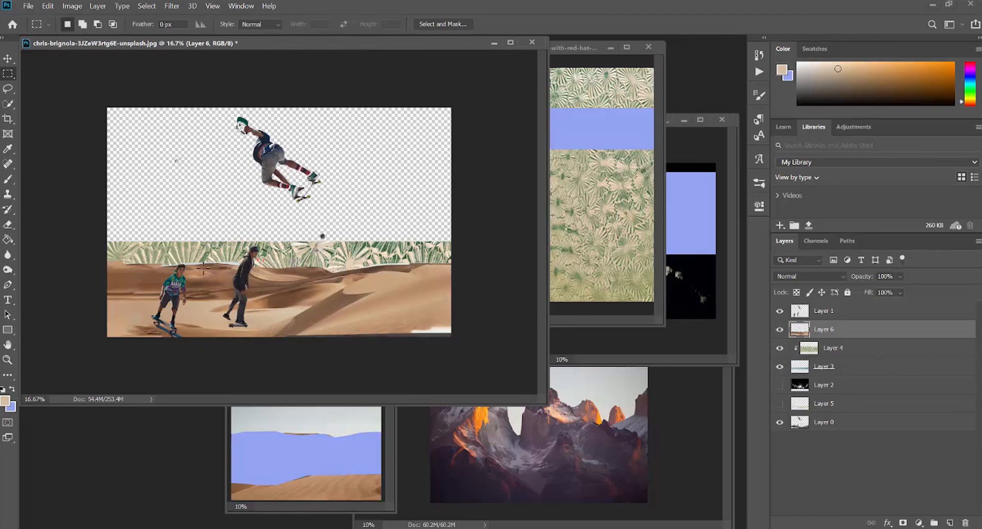
Cut a full-width rectangle containing the sky and peaks from the mountain photo
{"action": "left_click", "coordinate": [589, 409]}
{"action": "left_click_drag", "start_coordinate": [425, 354], "coordinate": [653, 447]}
{"action": "key", "text": "ctrl+x"}
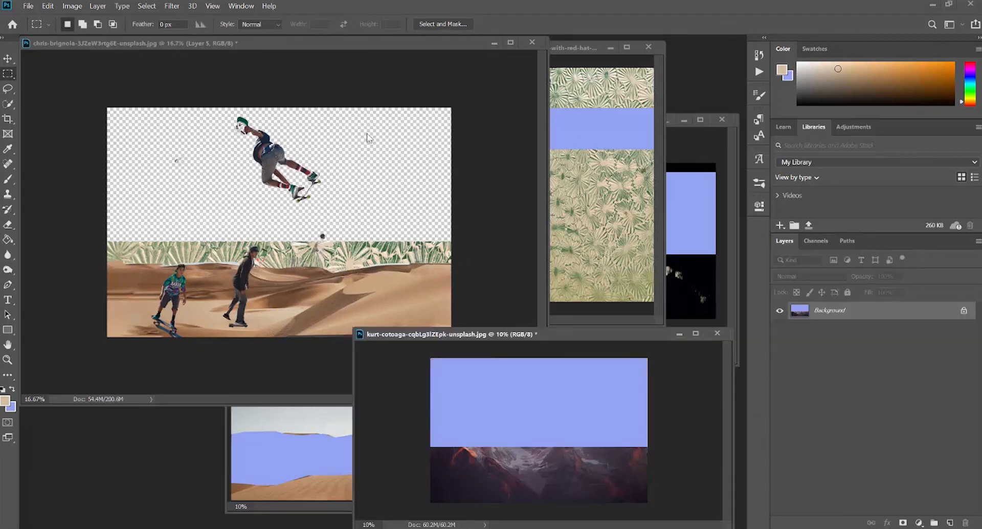
Delete the rocket launch Layer 2, paste the mountains below Layer 3, and position them to fill the sky above the leaf strip
{"action": "left_click", "coordinate": [368, 136]}
{"action": "left_click", "coordinate": [839, 385]}
{"action": "key", "text": "Delete"}
{"action": "key", "text": "ctrl+v"}
{"action": "left_click", "coordinate": [7, 59]}
{"action": "left_click_drag", "start_coordinate": [405, 175], "coordinate": [383, 163]}
{"action": "left_click", "coordinate": [351, 264]}
{"action": "left_click", "coordinate": [322, 221]}
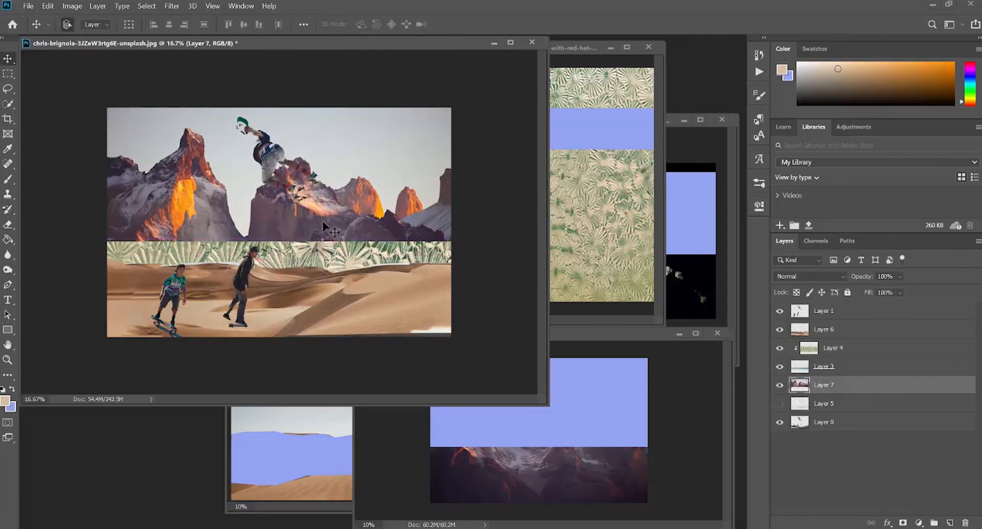
{"action": "left_click_drag", "start_coordinate": [376, 302], "coordinate": [432, 329]}
{"action": "key", "text": "ctrl+z"}
{"action": "left_click", "coordinate": [779, 422]}
{"action": "left_click", "coordinate": [779, 422]}
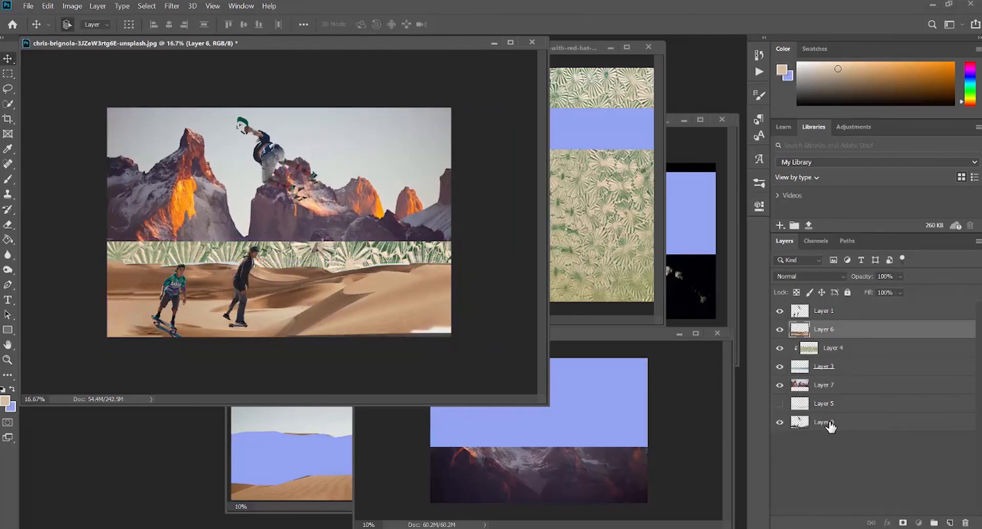
Restack Layer 0 directly above Layer 6 and activate the Eraser tool
{"action": "left_click_drag", "start_coordinate": [830, 424], "coordinate": [845, 324]}
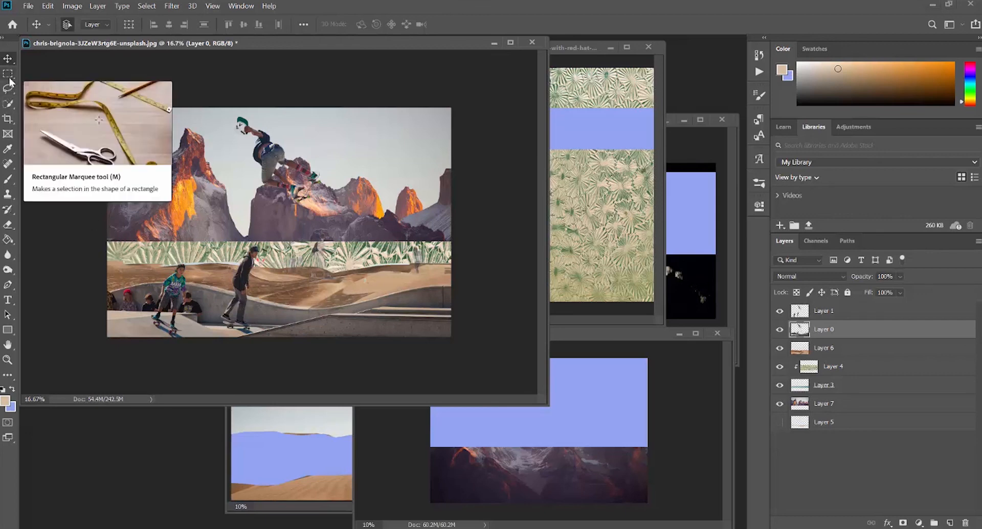
{"action": "key", "text": "e"}
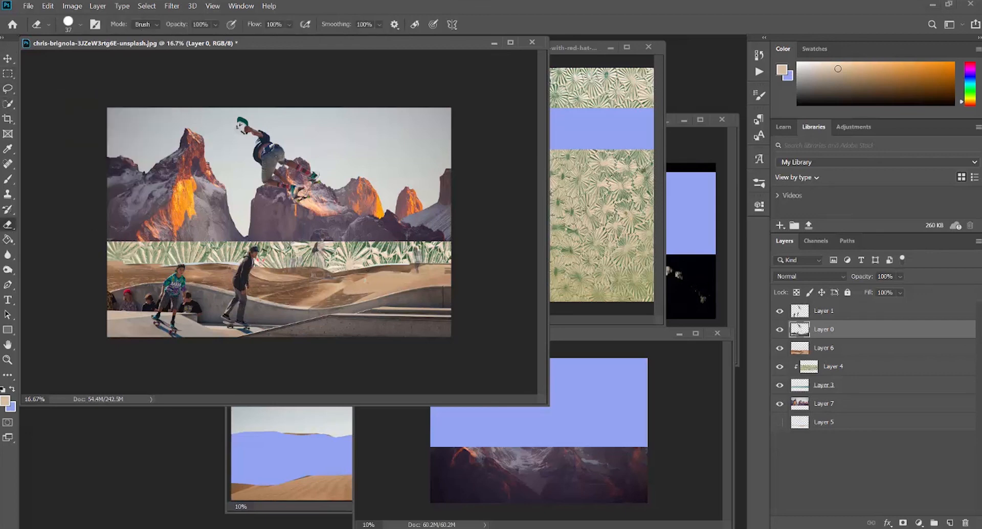
Enlarge the eraser brush at 100% hardness and erase the leftover background on Layer 0 that covers the dunes
{"action": "left_click", "coordinate": [81, 24]}
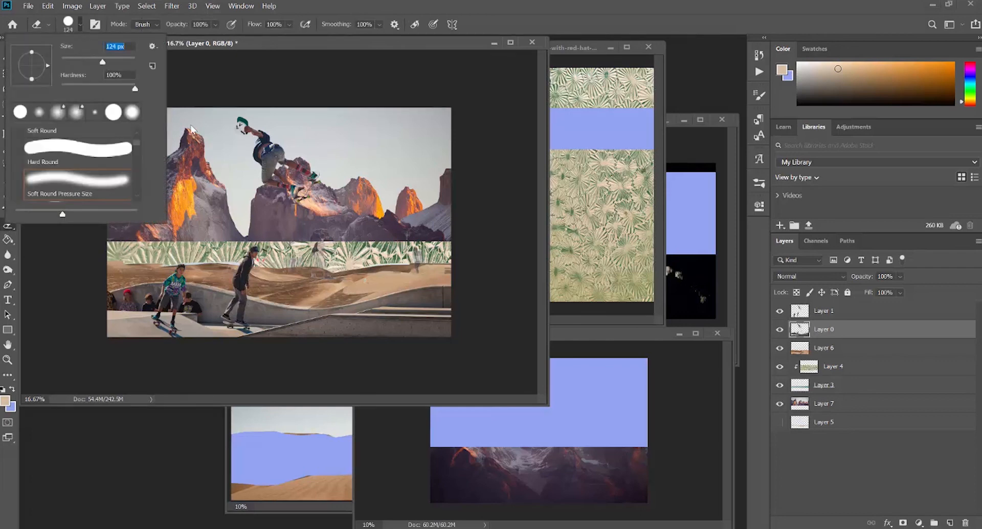
{"action": "left_click", "coordinate": [307, 288]}
{"action": "left_click", "coordinate": [80, 24]}
{"action": "mouse_move", "coordinate": [297, 281]}
{"action": "left_mouse_down"}
{"action": "mouse_move", "coordinate": [456, 255]}
{"action": "mouse_move", "coordinate": [348, 282]}
{"action": "mouse_move", "coordinate": [283, 285]}
{"action": "mouse_move", "coordinate": [320, 293]}
{"action": "mouse_move", "coordinate": [304, 294]}
{"action": "mouse_move", "coordinate": [121, 267]}
{"action": "mouse_move", "coordinate": [154, 265]}
{"action": "left_mouse_up"}
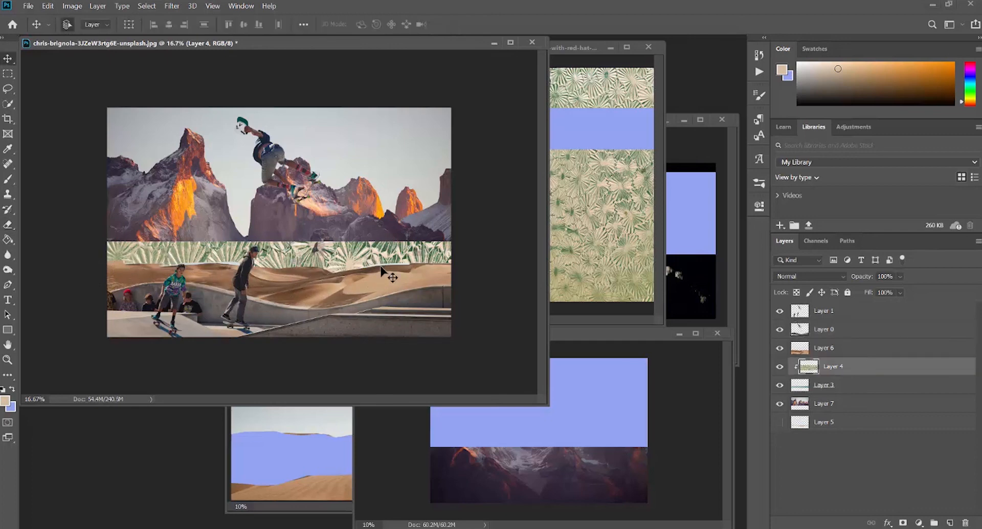
Hide Layer 4 and Layer 3, and move the mountains on Layer 7 down until their base meets the dunes
{"action": "left_click", "coordinate": [780, 366]}
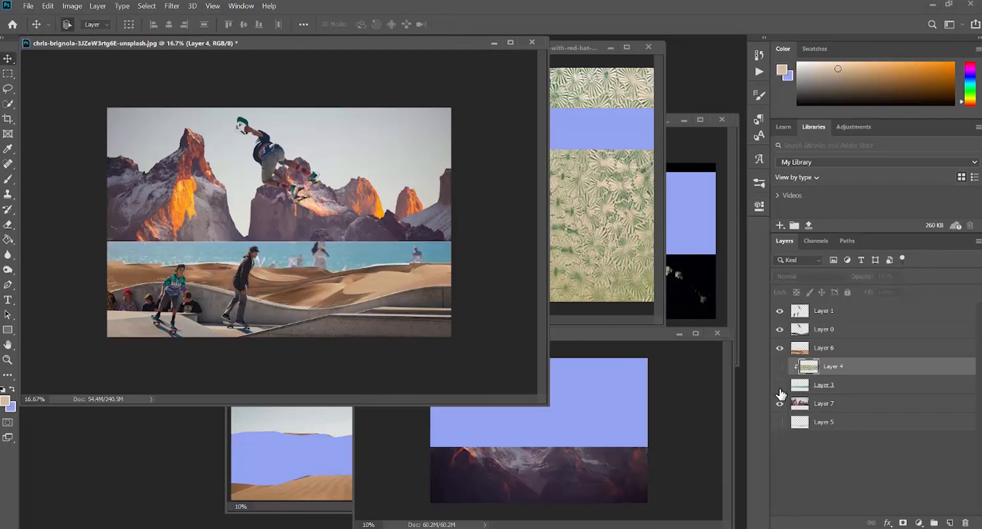
{"action": "left_click", "coordinate": [780, 386]}
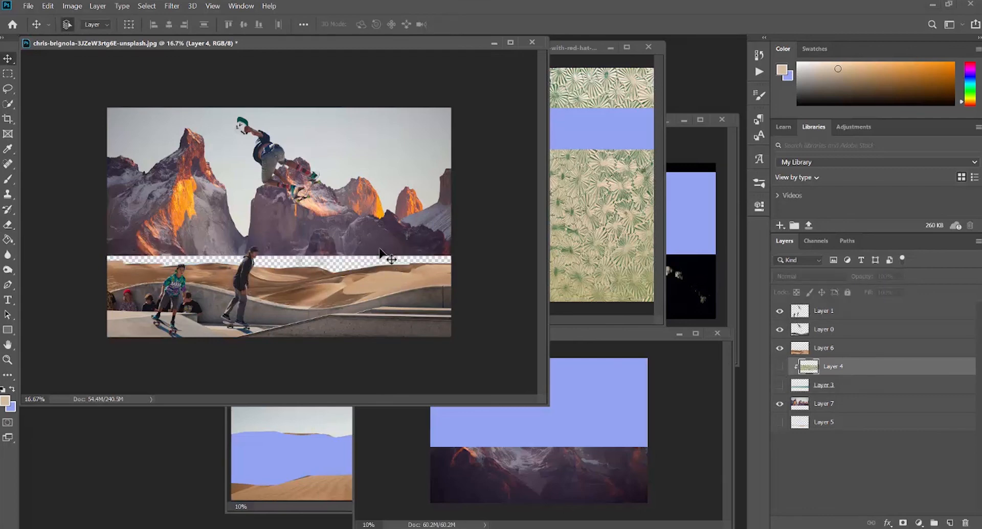
{"action": "left_click_drag", "start_coordinate": [383, 243], "coordinate": [380, 262]}
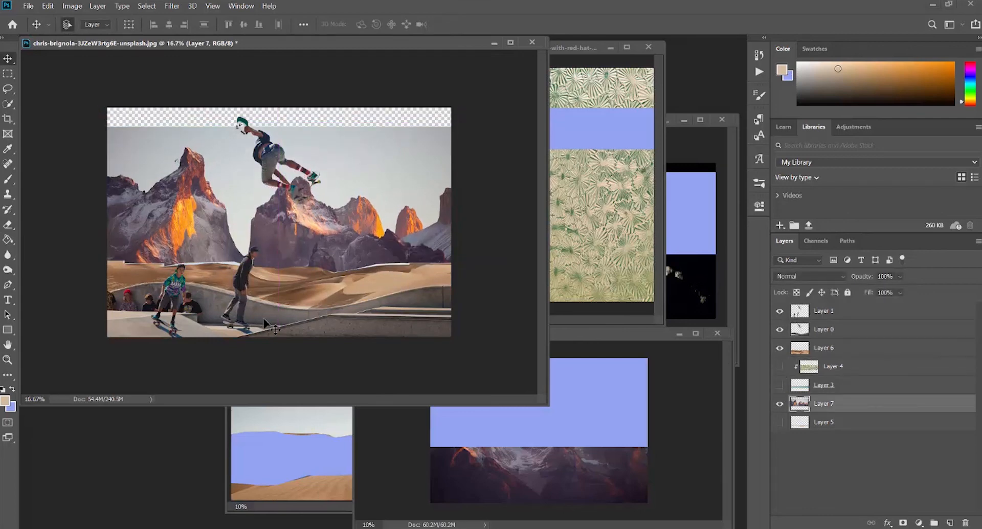
Fill the empty strip above the mountains with matching sky, and erase the white fringe along the dunes' upper edge on Layer 6
{"action": "left_click", "coordinate": [8, 73]}
{"action": "left_click_drag", "start_coordinate": [105, 104], "coordinate": [475, 134]}
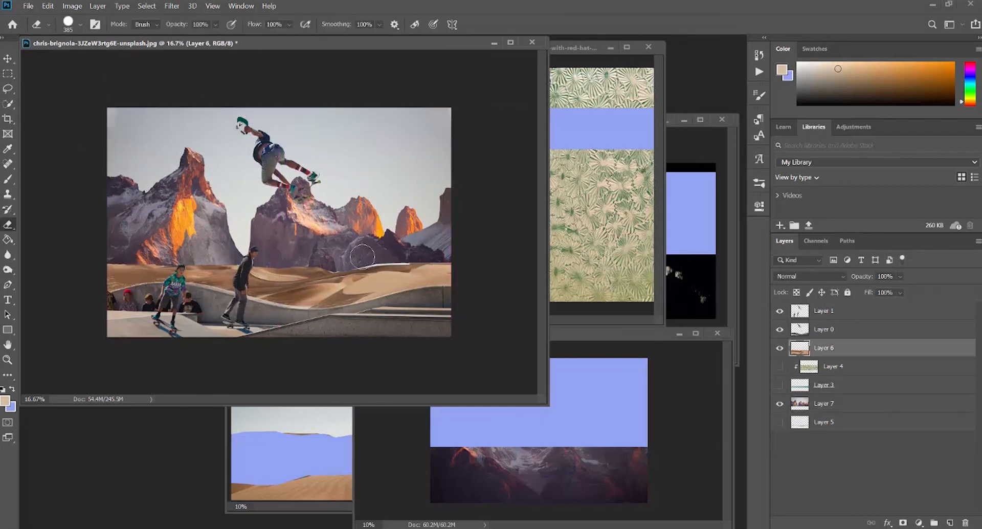
{"action": "left_click_drag", "start_coordinate": [360, 255], "coordinate": [444, 253]}
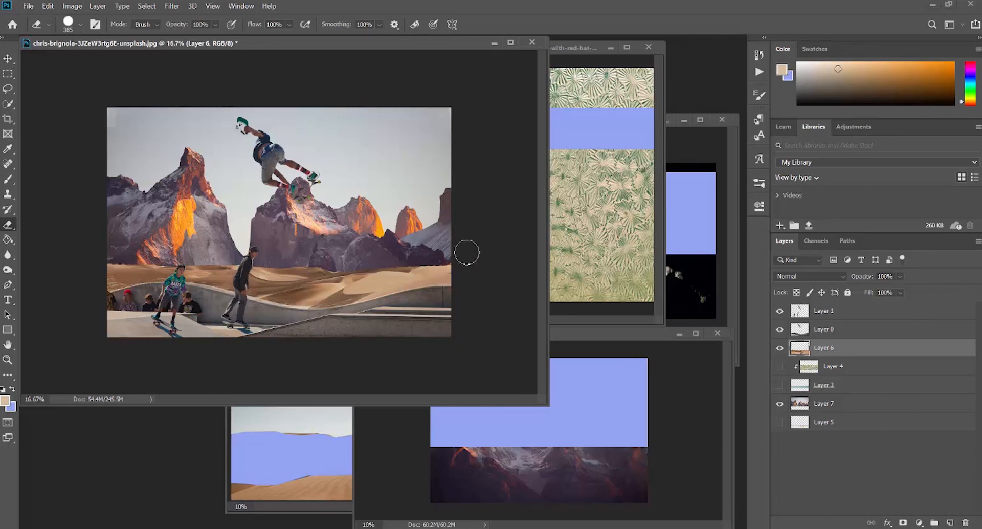
{"action": "left_click", "coordinate": [16, 58]}
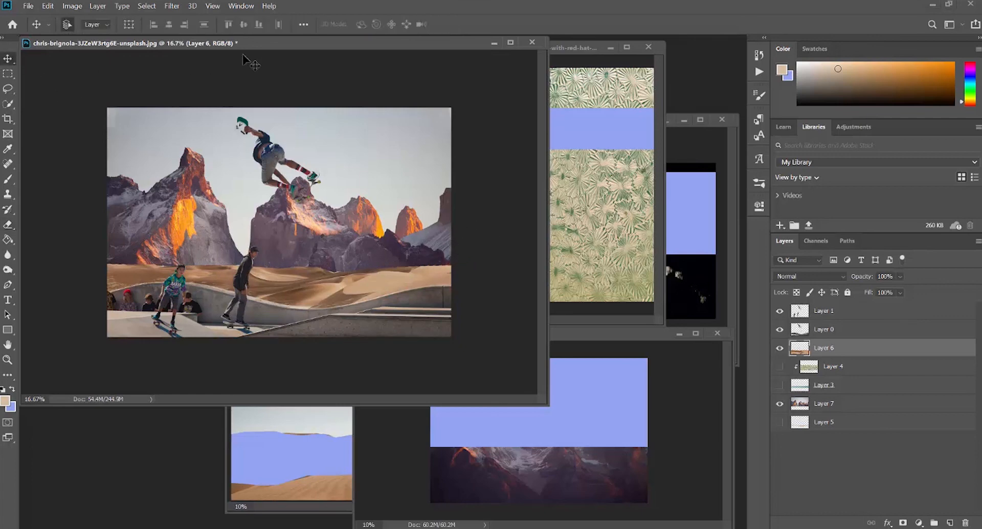